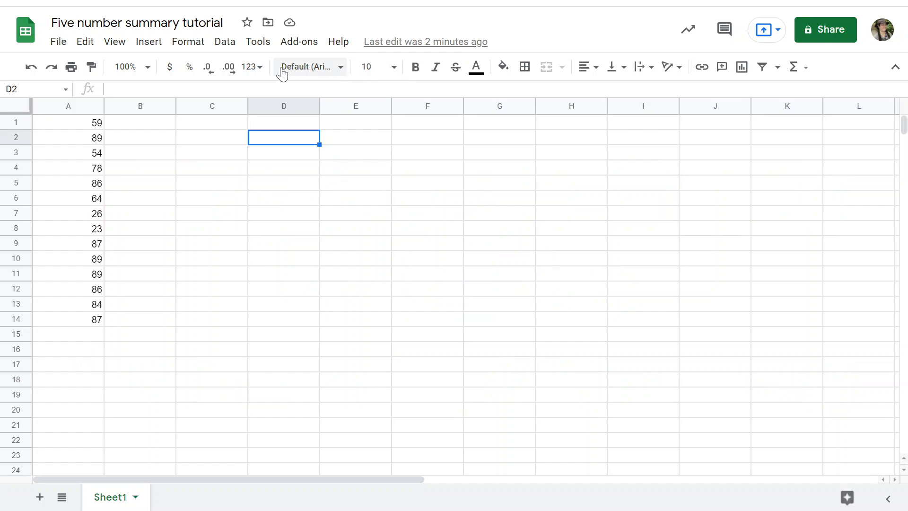
Enter the labels "min:", "q1:", "median:", "q3:" and "max:" in cells C2 through C6
click(212, 142)
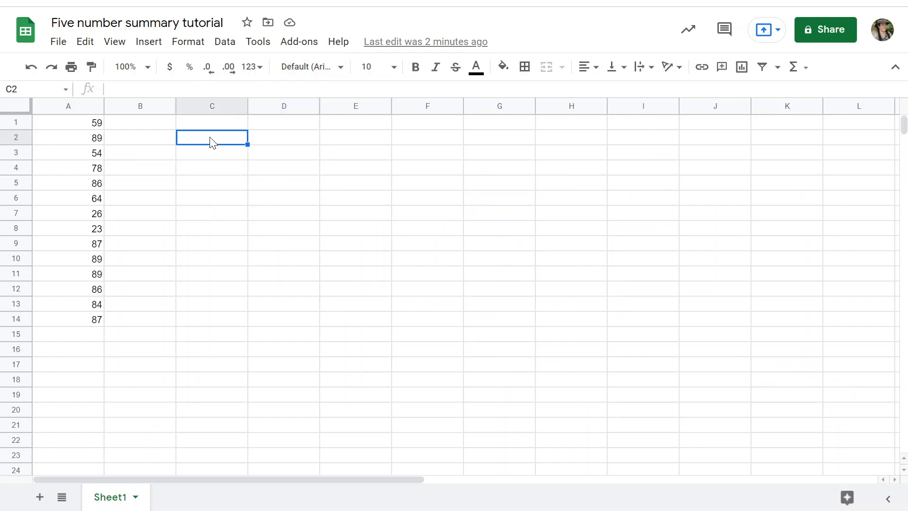
text(min:)
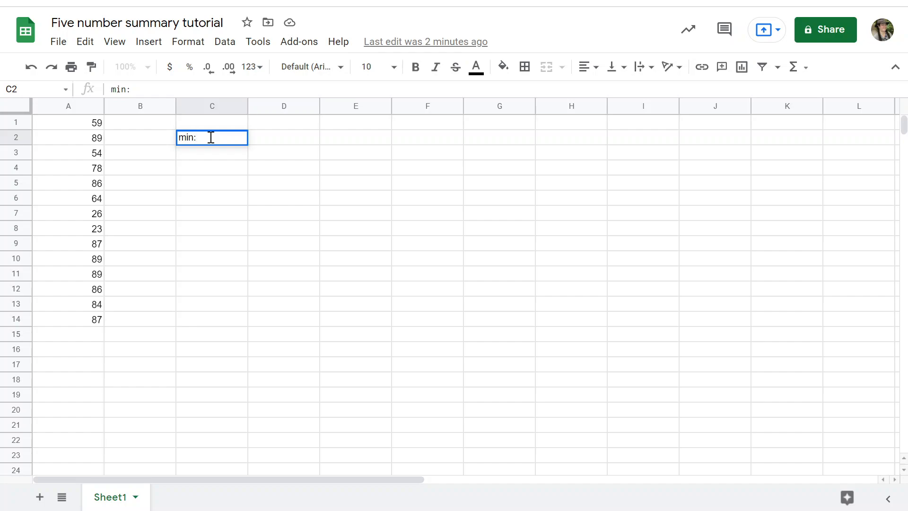
key(Return)
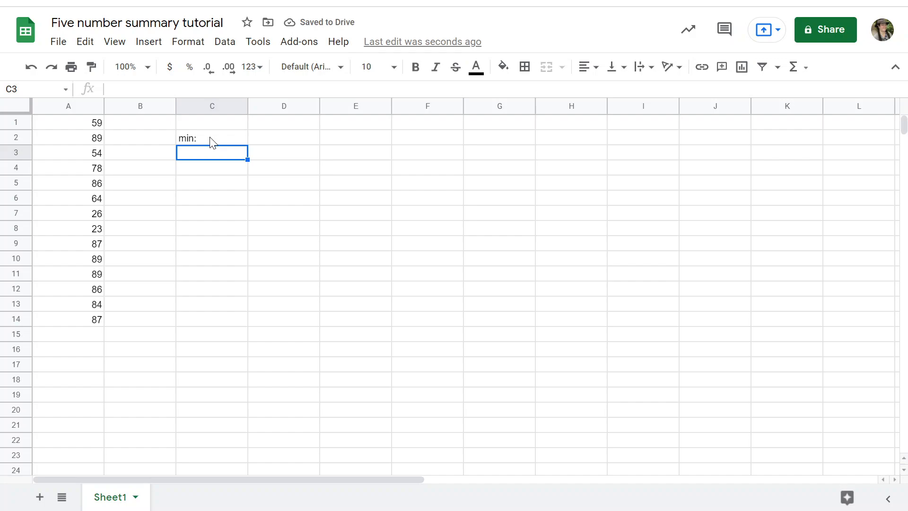
text(q1:)
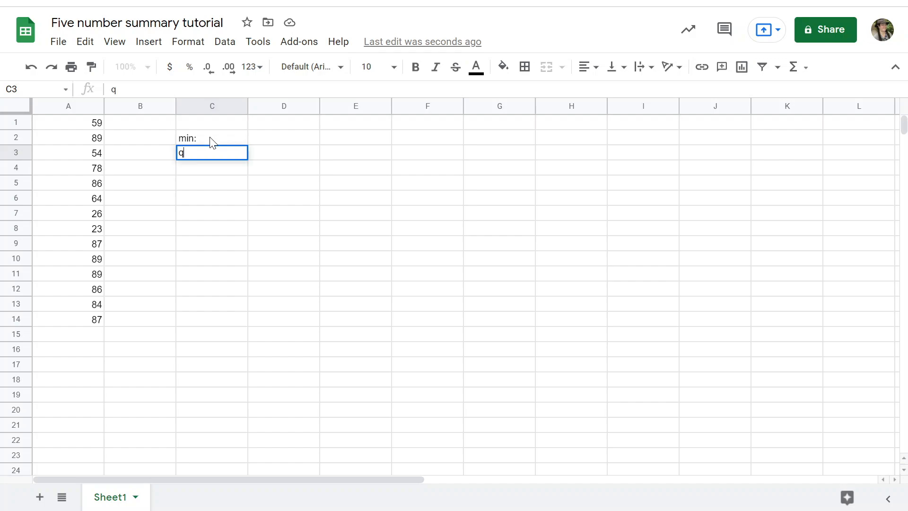
key(Return)
text(median)
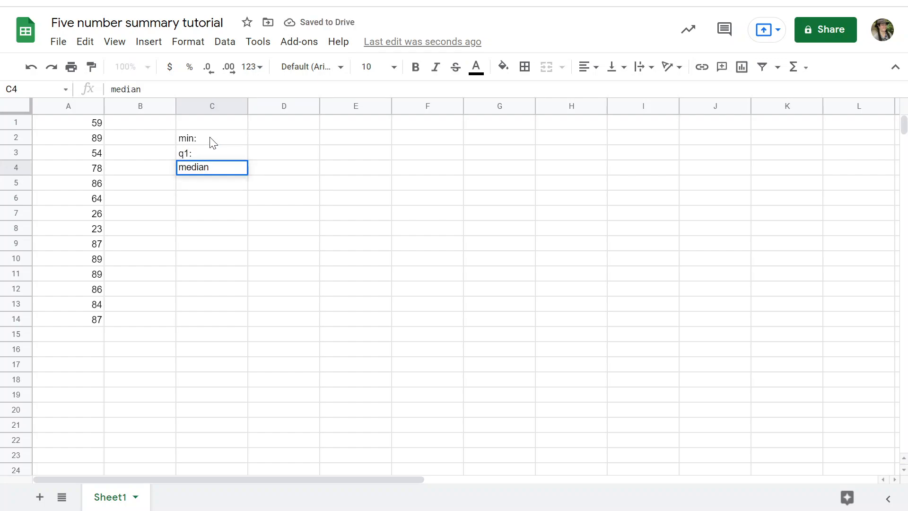
text(:)
key(Return)
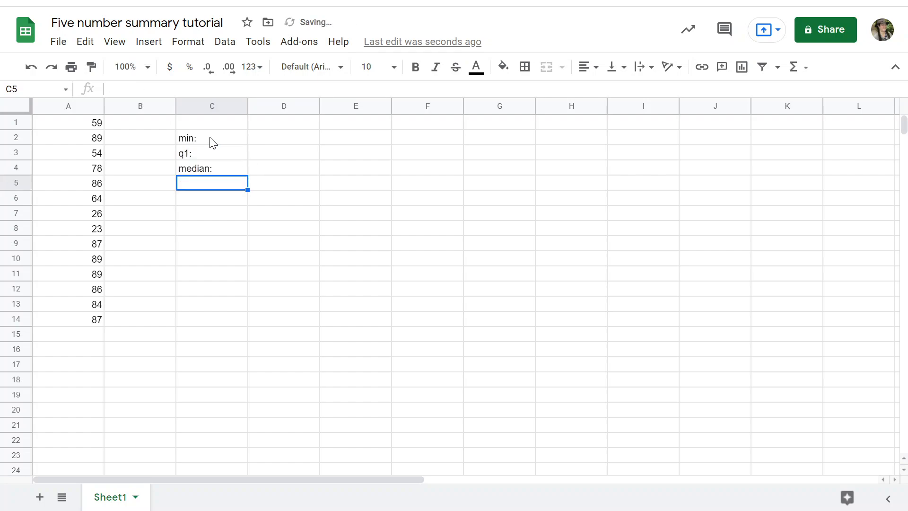
text(q3:)
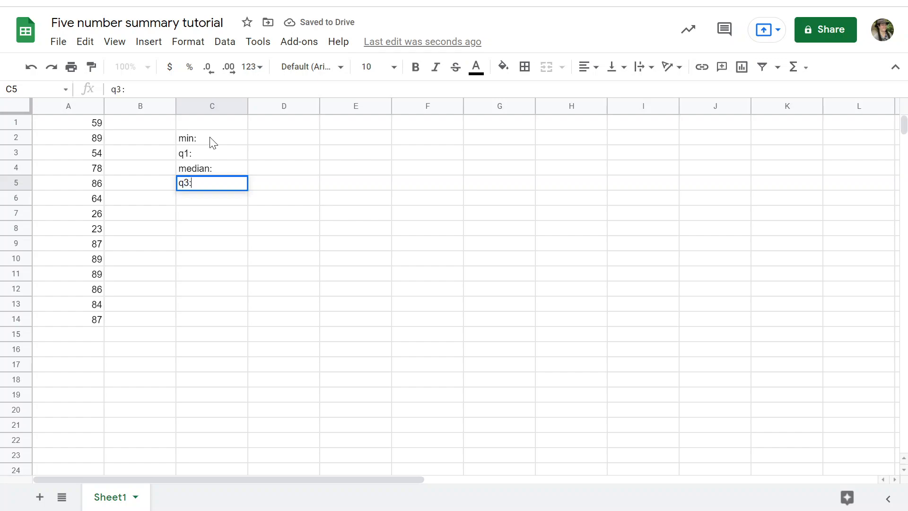
key(Return)
text(max:)
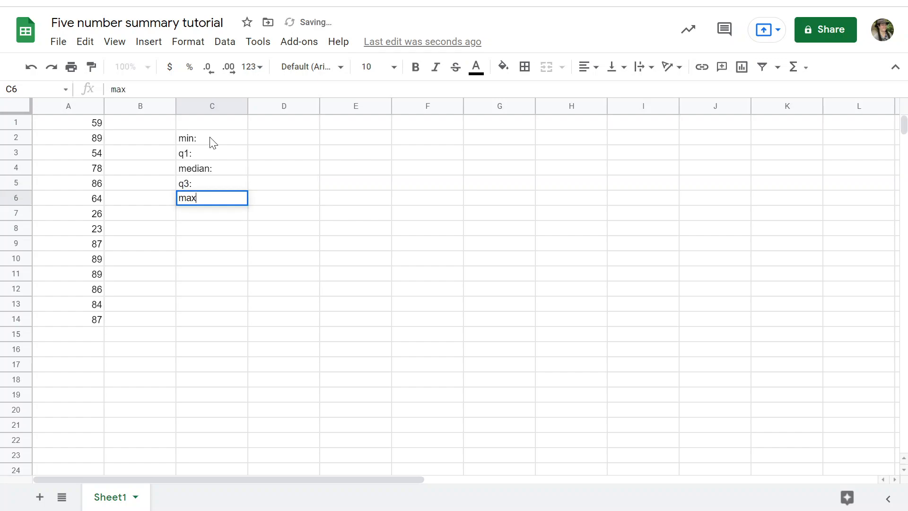
key(Return)
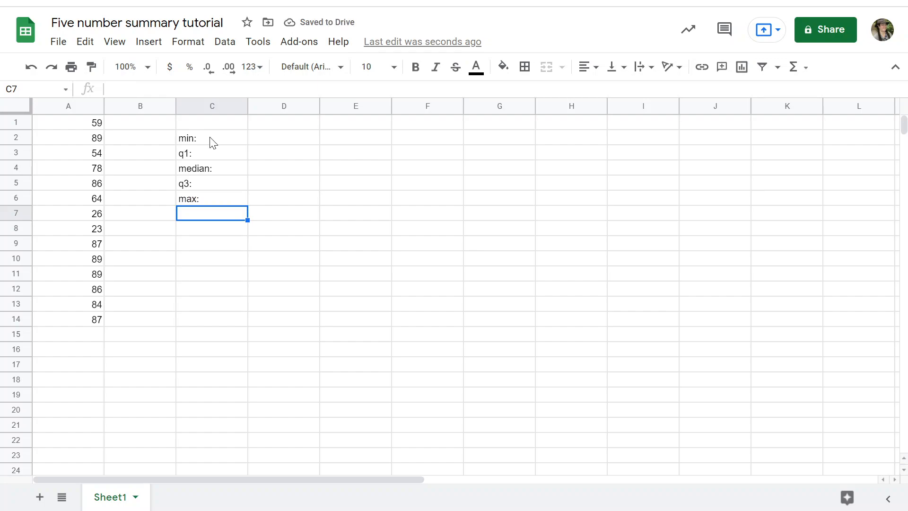
Start a formula in D2, beside the min label, and insert the statistical MIN function
key(Right)
key(Up)
key(Up)
key(Up)
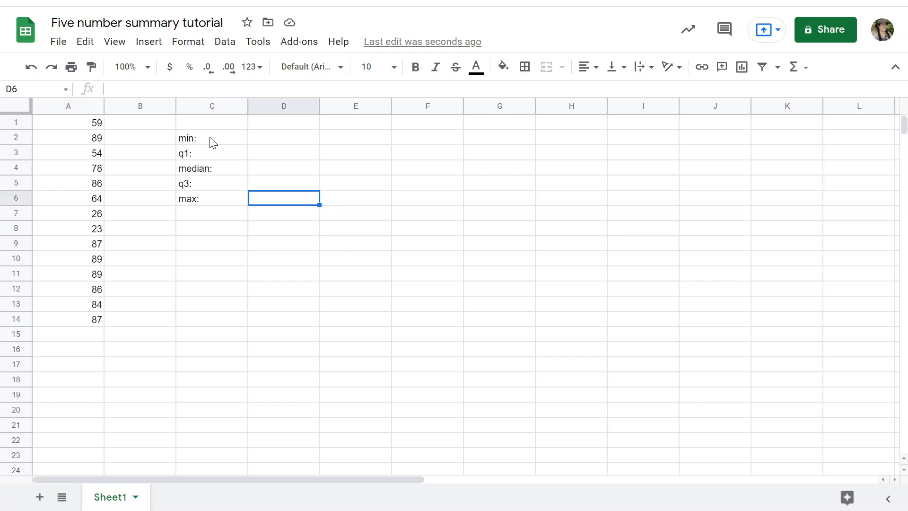
key(Up)
key(Up)
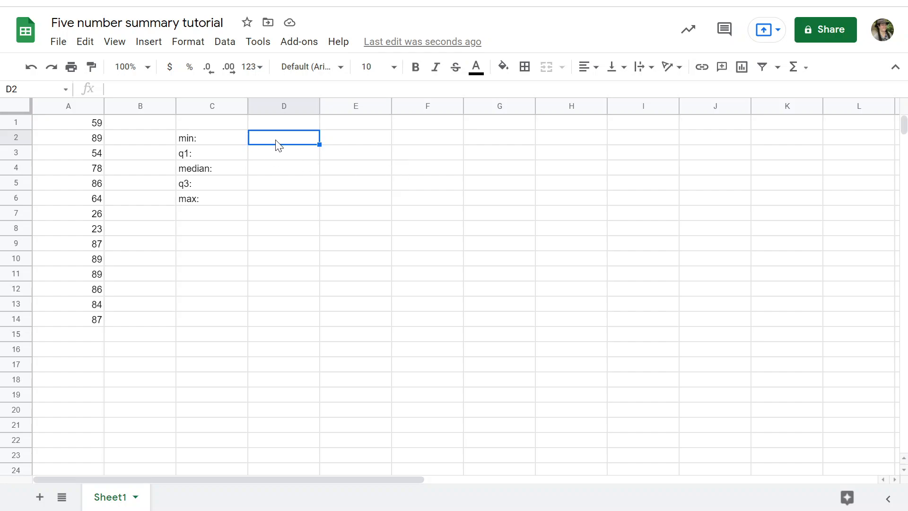
click(183, 88)
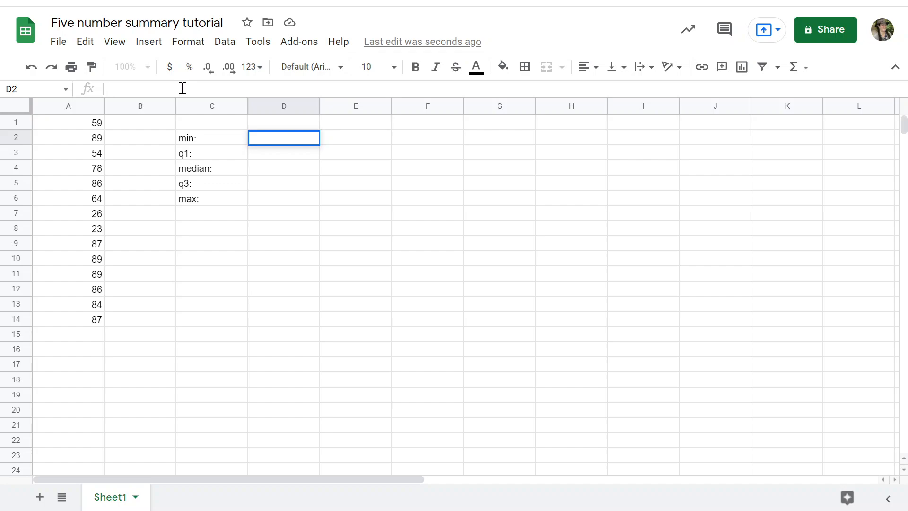
text(=)
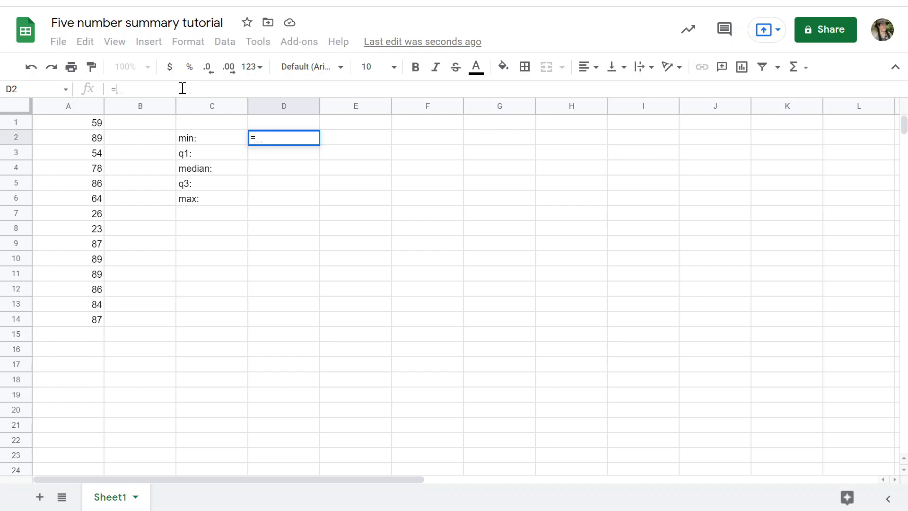
click(793, 67)
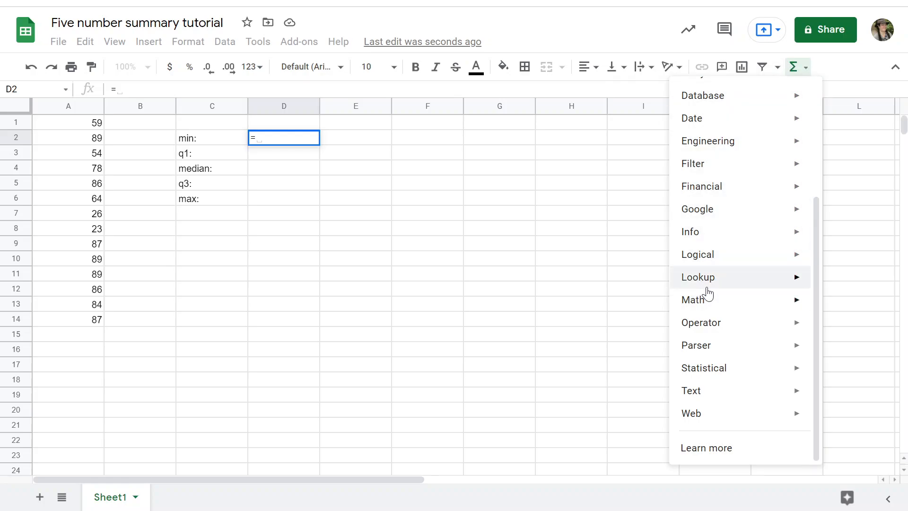
mouse_move(719, 367)
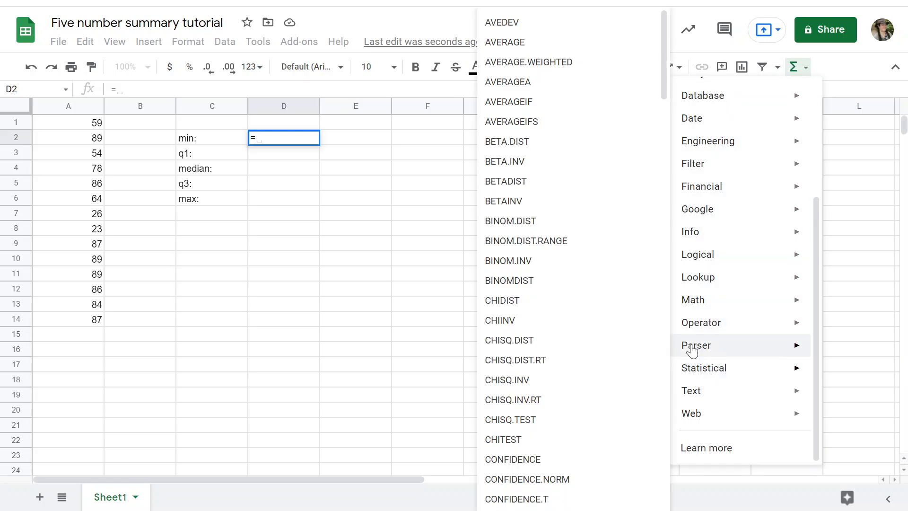
scroll(567, 266, down, 8)
scroll(561, 258, down, 15)
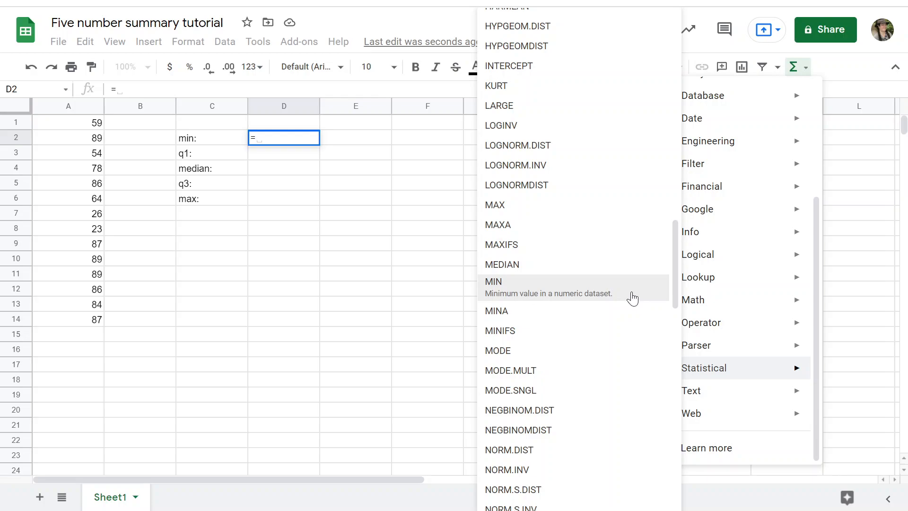
click(632, 298)
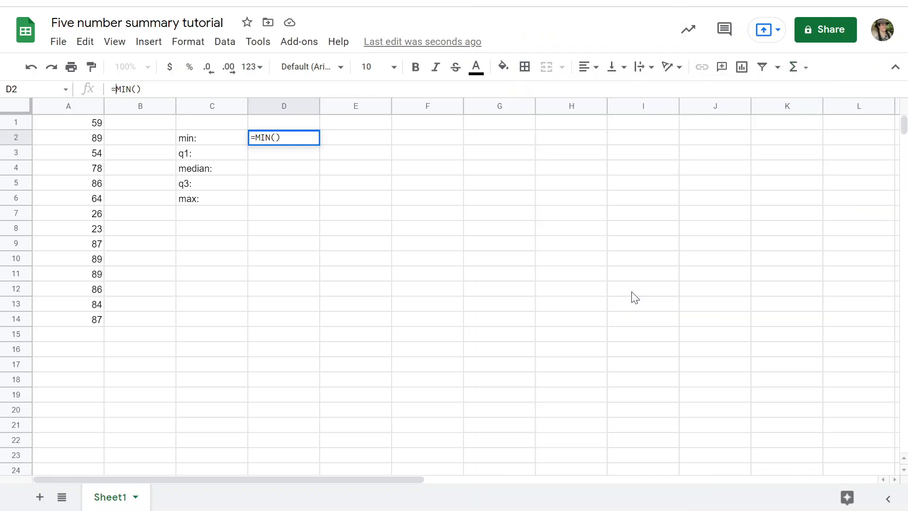
Give the MIN function in D2 the data range A1:A14 and commit the formula
click(137, 88)
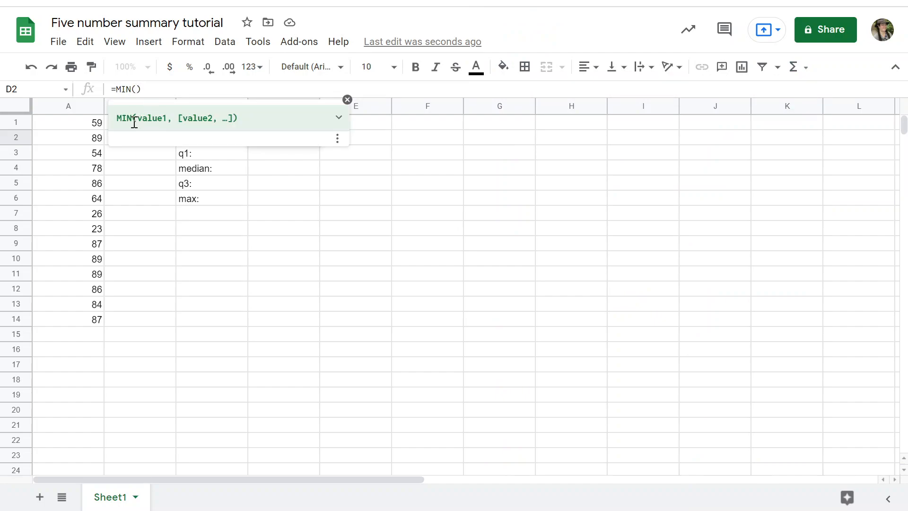
click(70, 123)
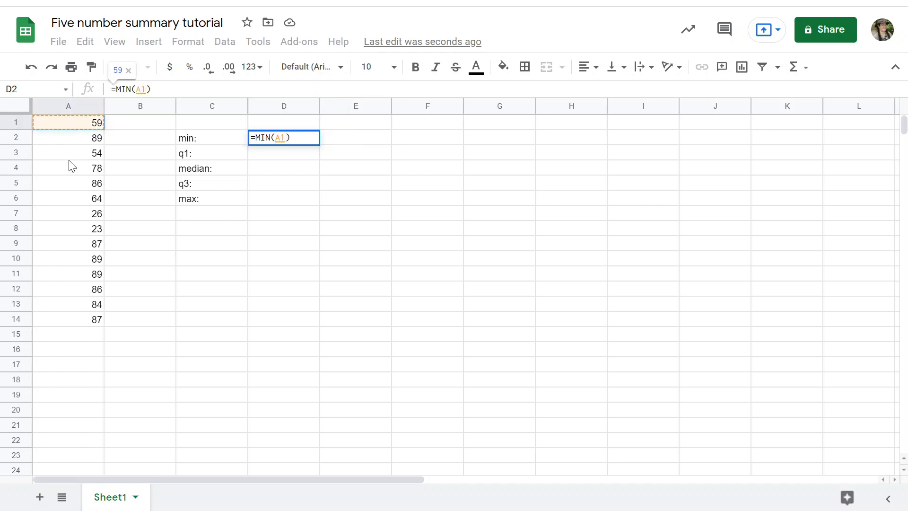
drag(70, 124, 78, 323)
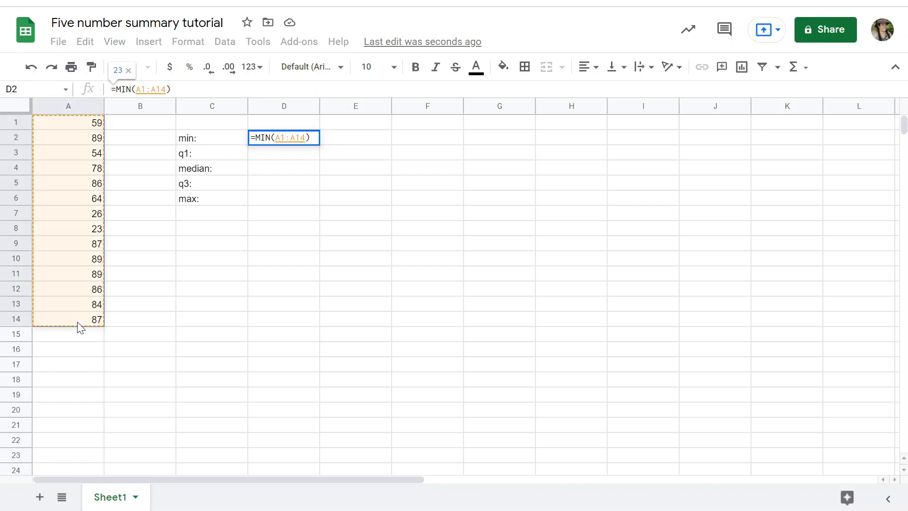
key(Return)
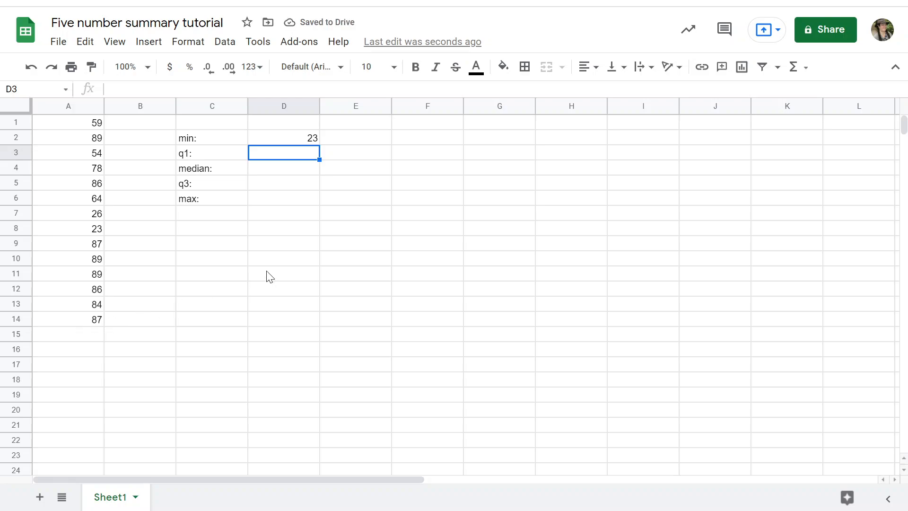
Calculate the median of A1:A14 in D4 with the statistical MEDIAN function, and reject the suggested autofill
key(Down)
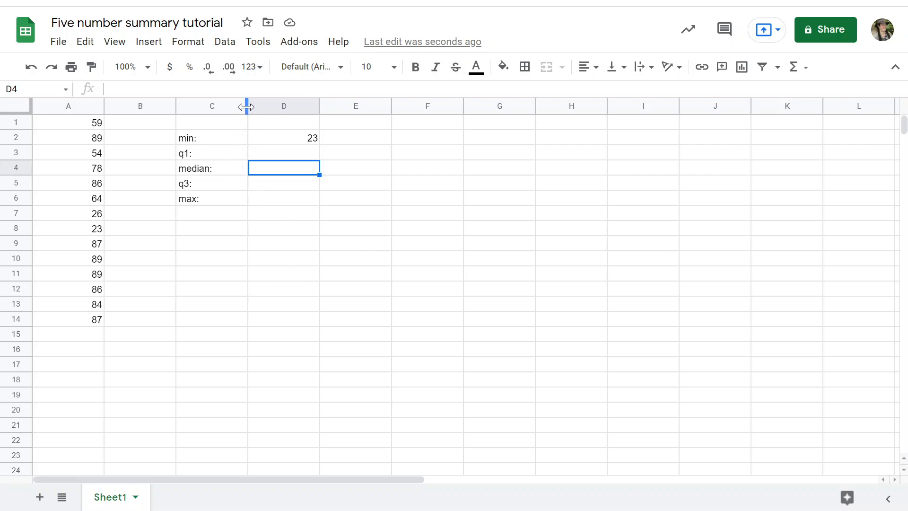
click(243, 88)
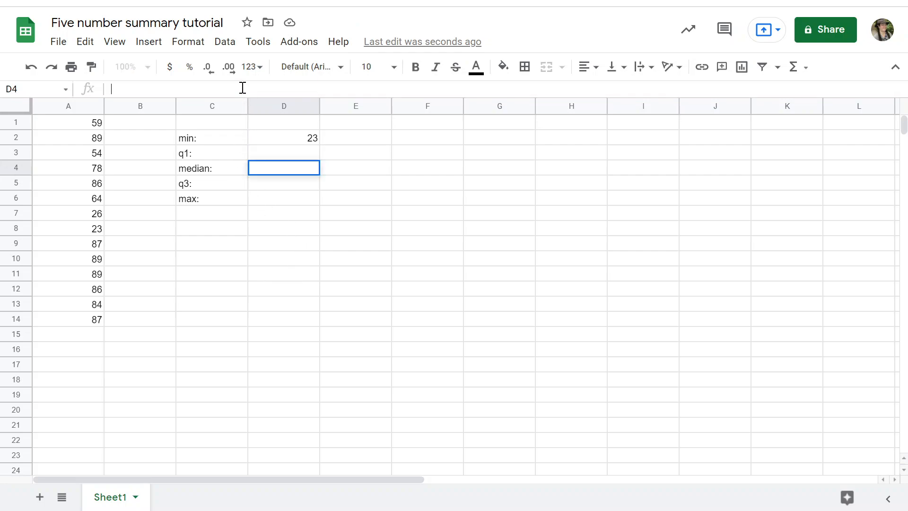
text(=)
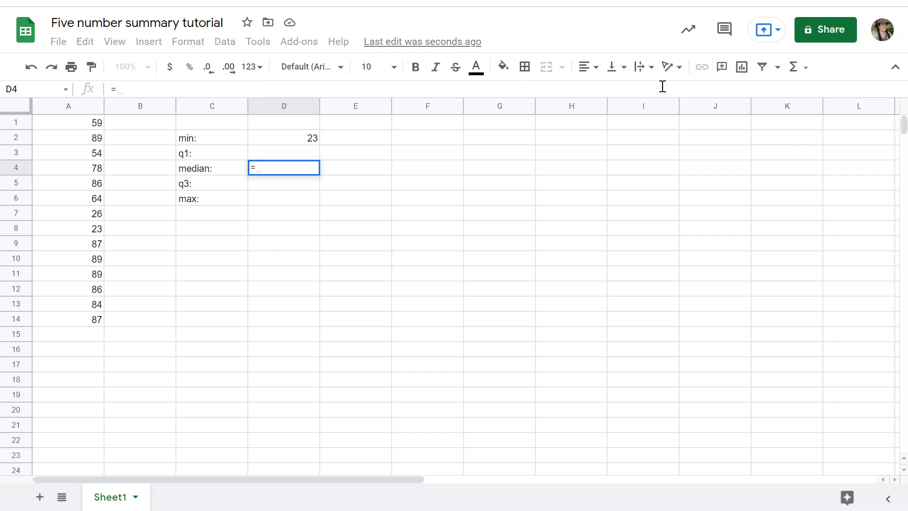
click(793, 68)
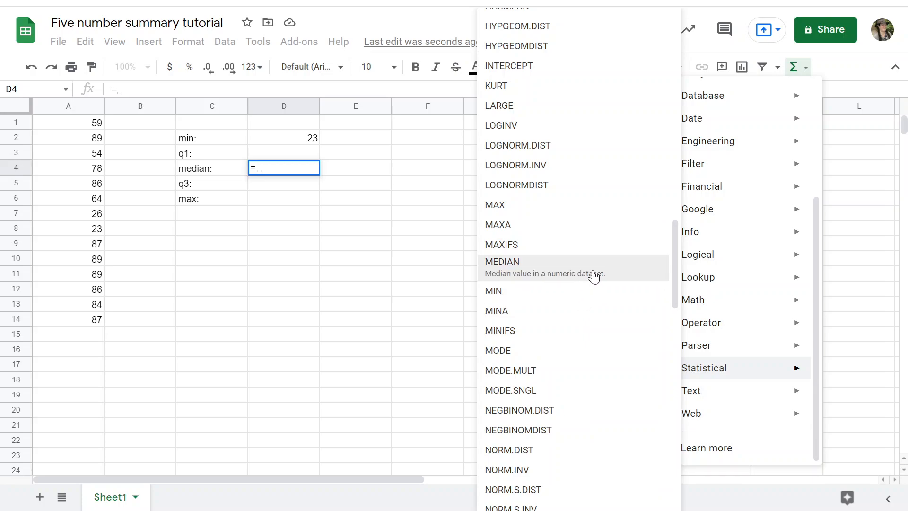
click(635, 270)
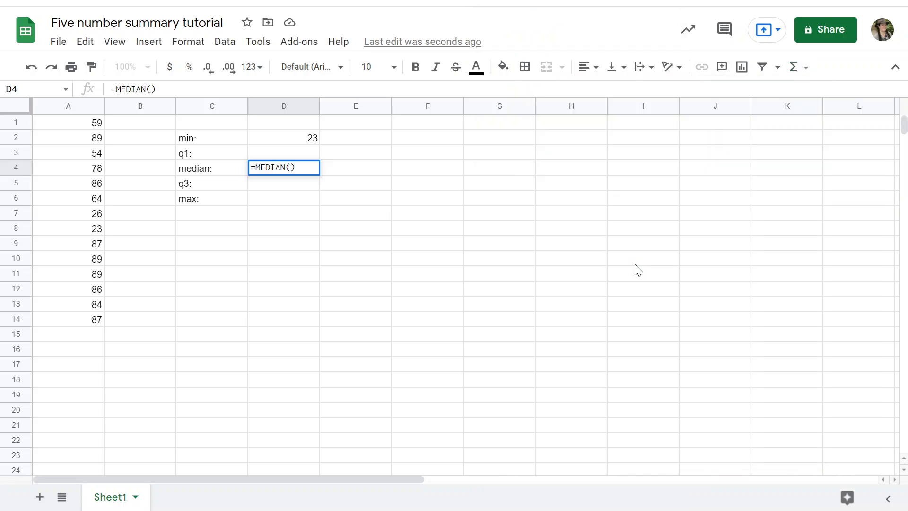
click(152, 90)
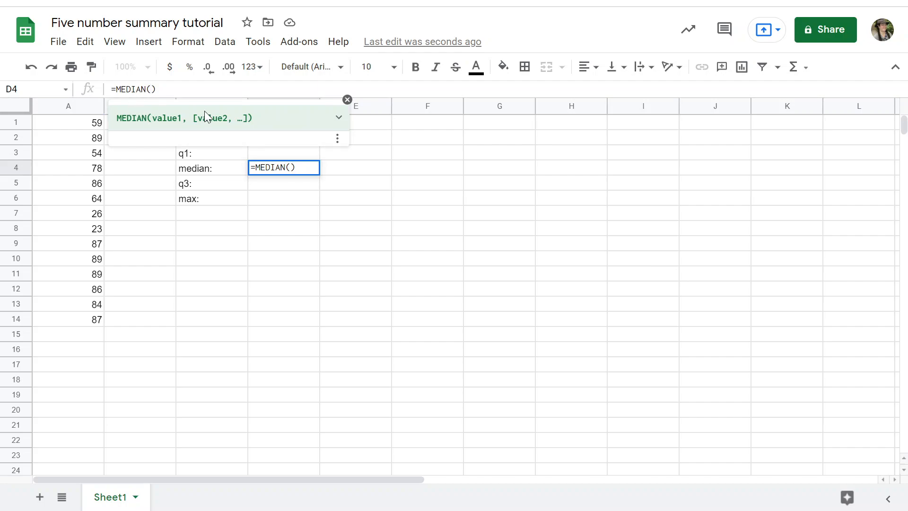
click(78, 124)
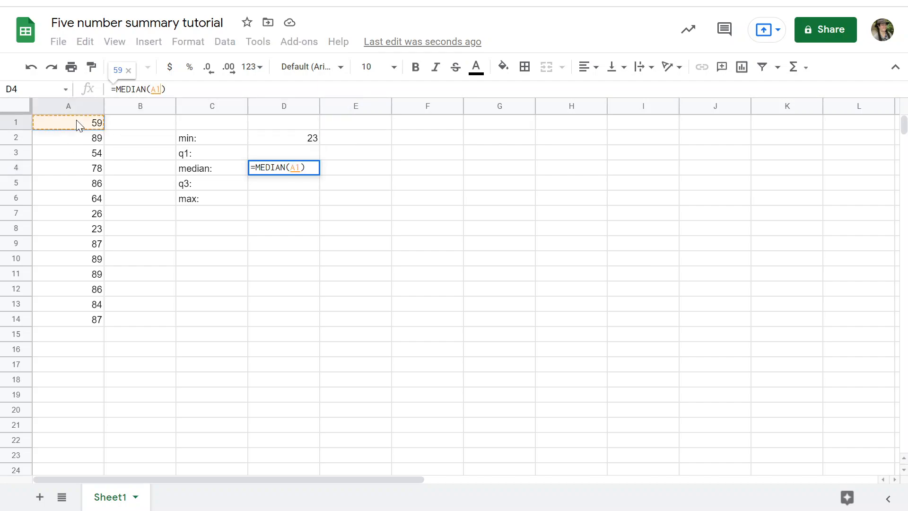
shift+click(79, 326)
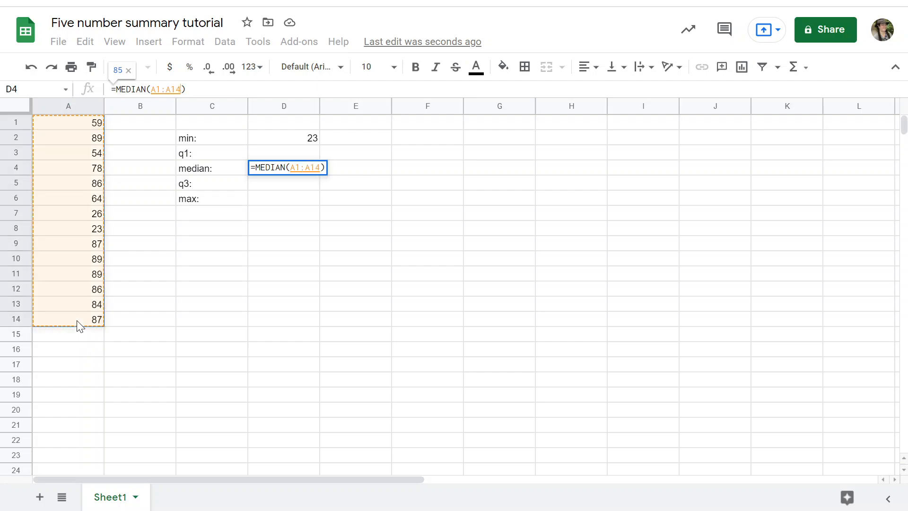
click(246, 90)
key(Return)
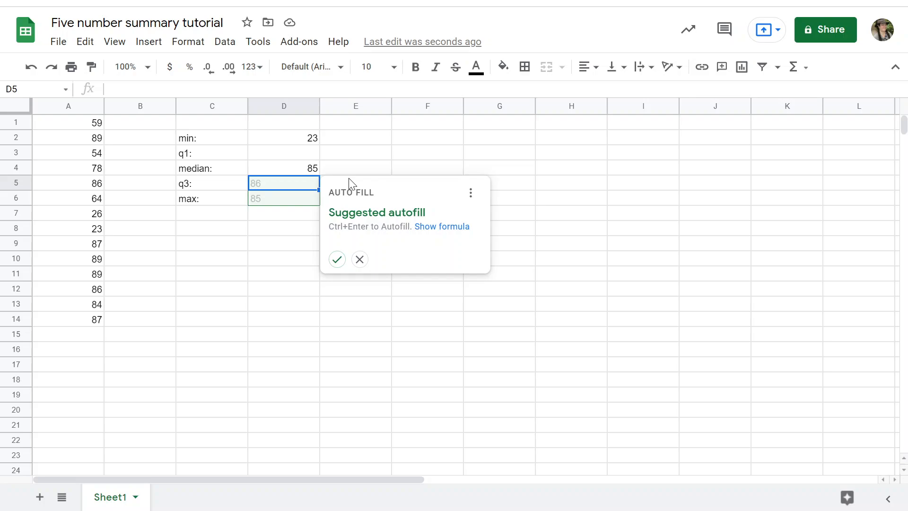
click(360, 259)
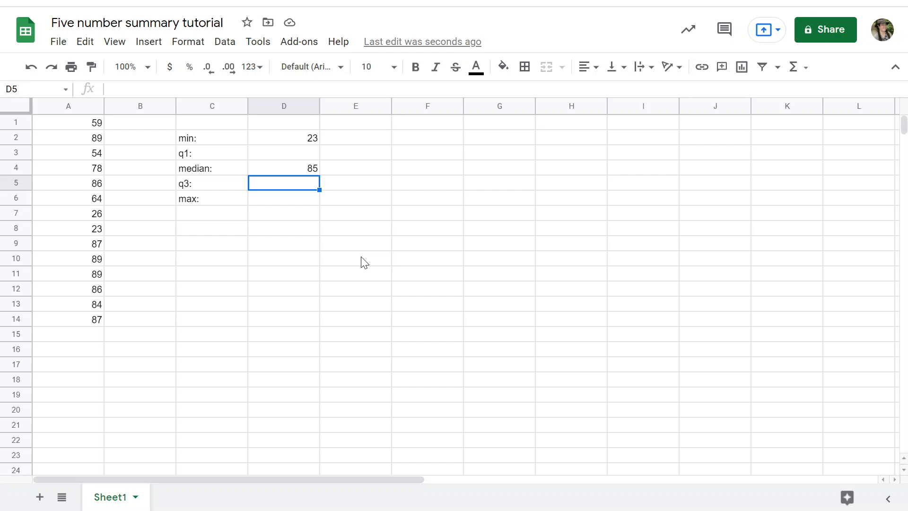
Calculate the maximum of A1:A14 in D6, beside the max label, with the statistical MAX function
click(305, 207)
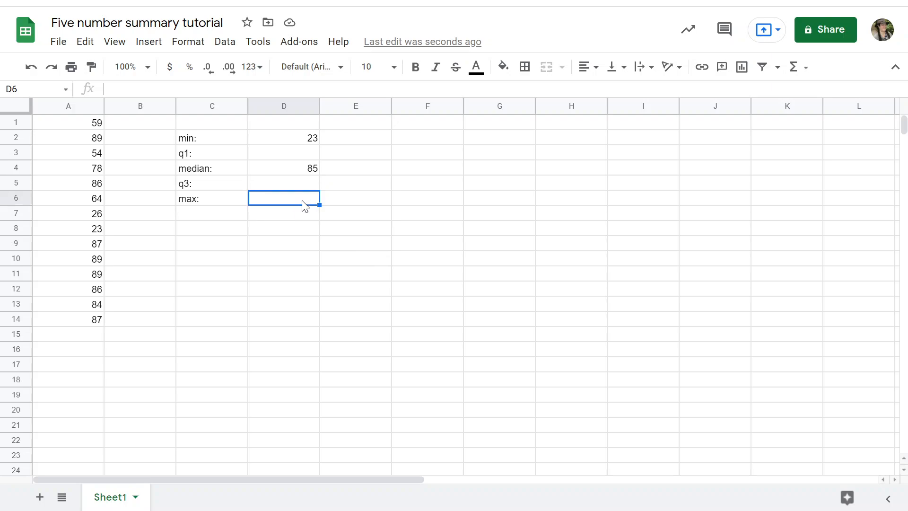
click(232, 87)
text(=)
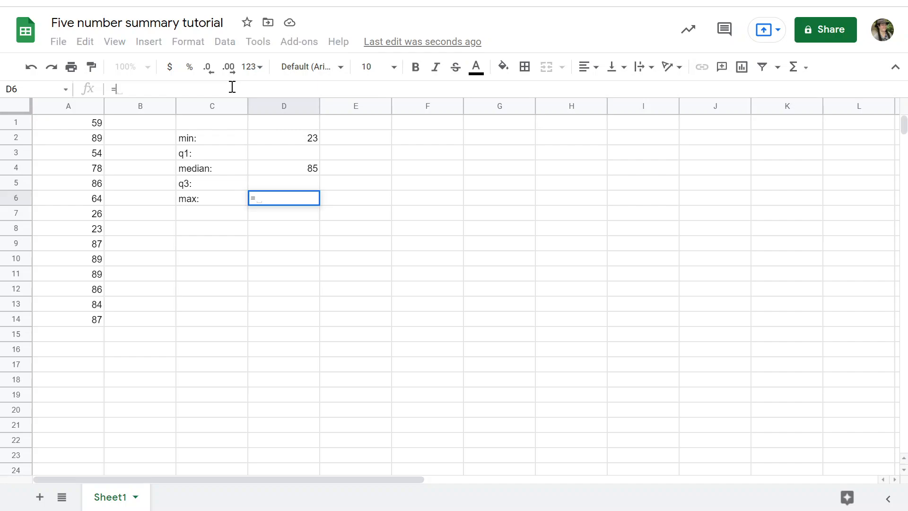
click(794, 67)
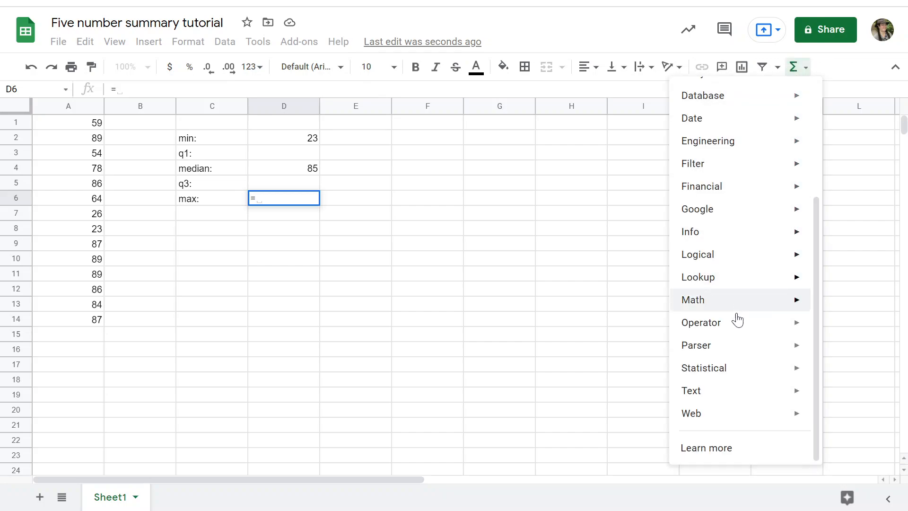
mouse_move(717, 367)
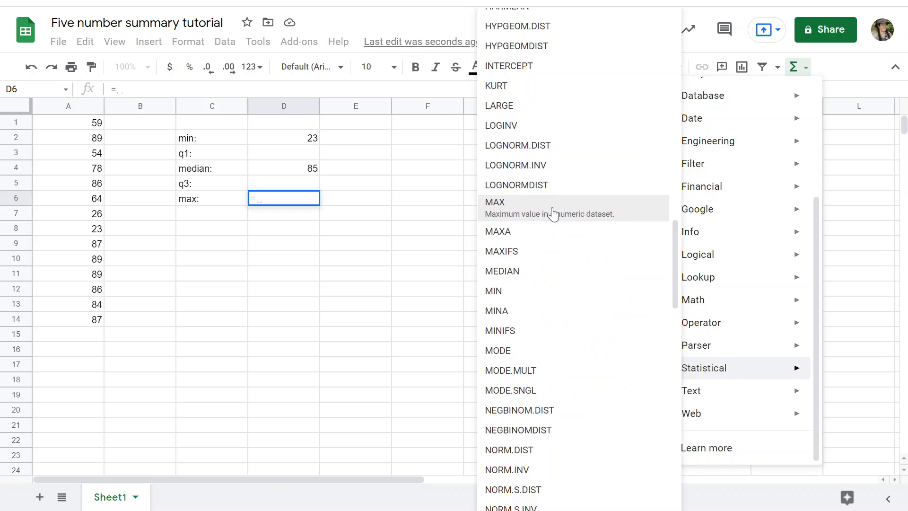
click(630, 218)
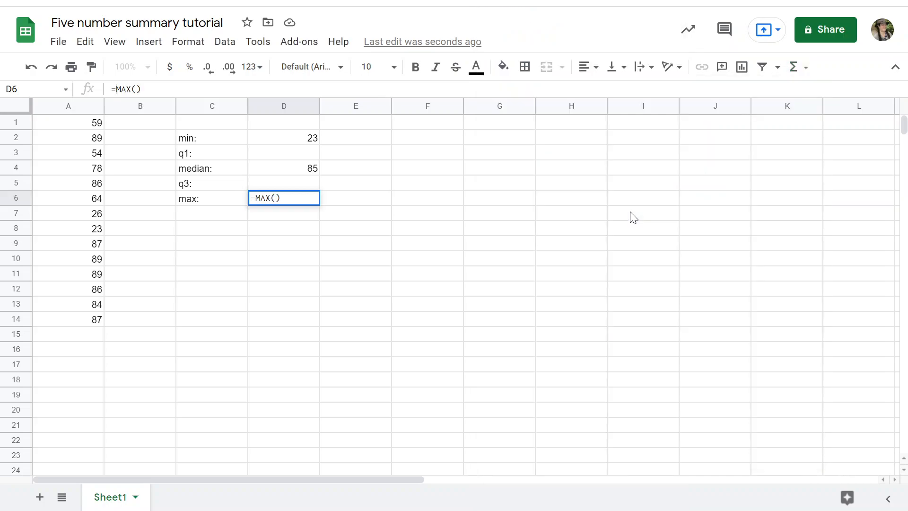
click(138, 89)
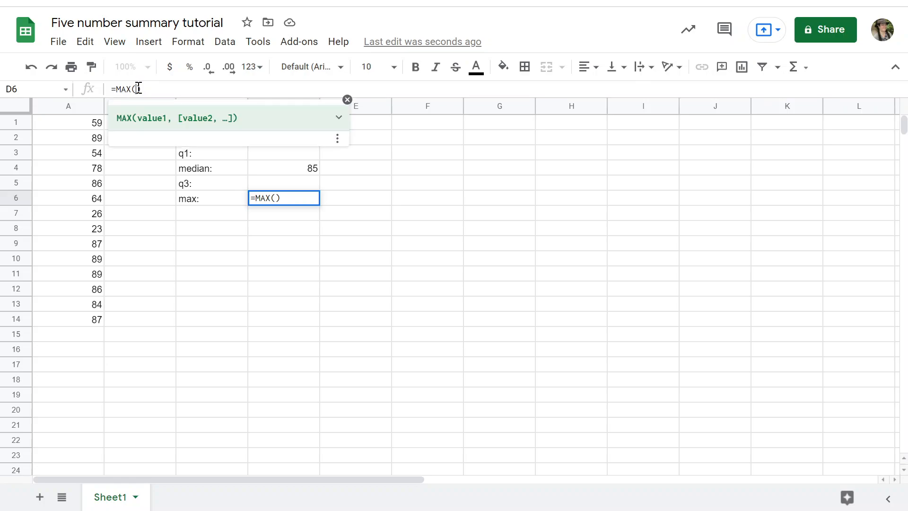
click(64, 124)
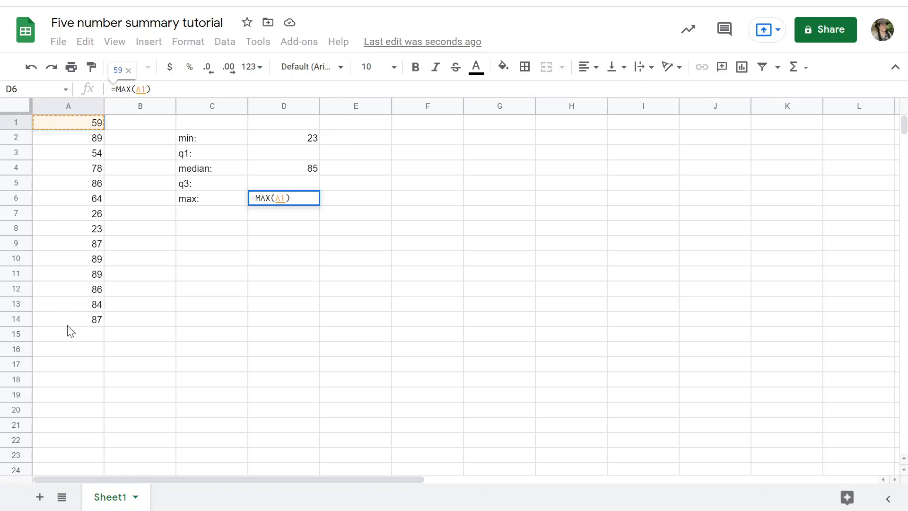
drag(67, 326, 68, 324)
key(Return)
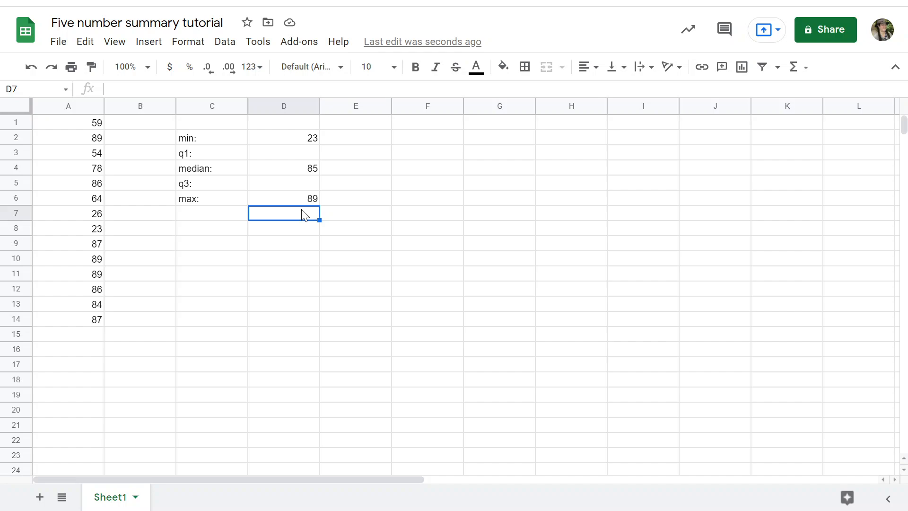
Copy the data in A1:A14 and paste it into column G starting at G1
click(307, 154)
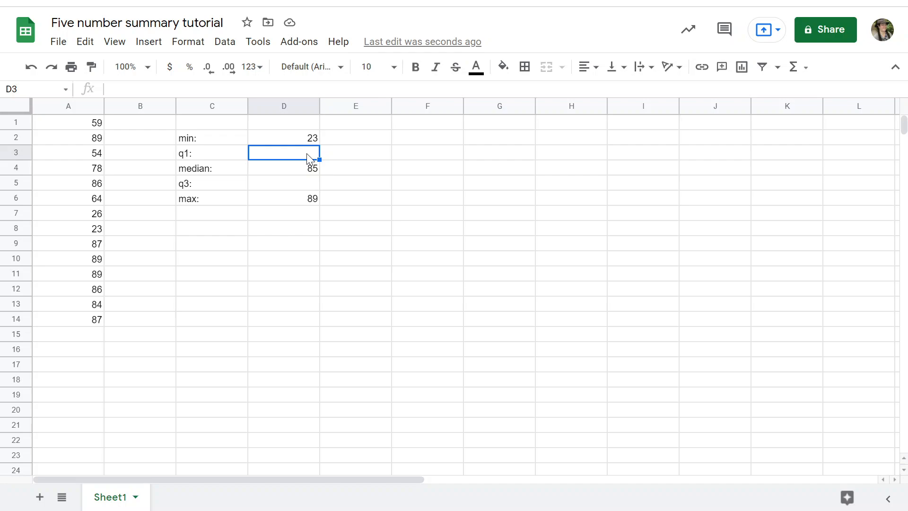
click(64, 129)
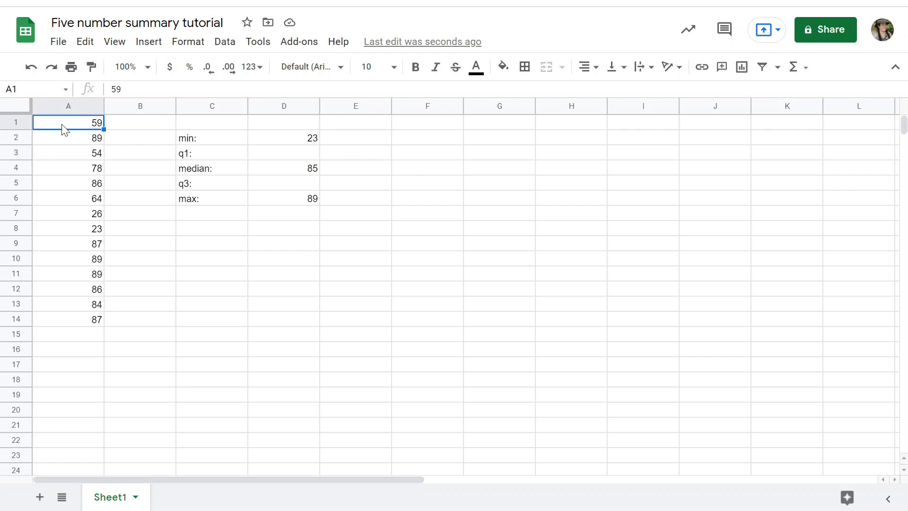
shift+click(78, 322)
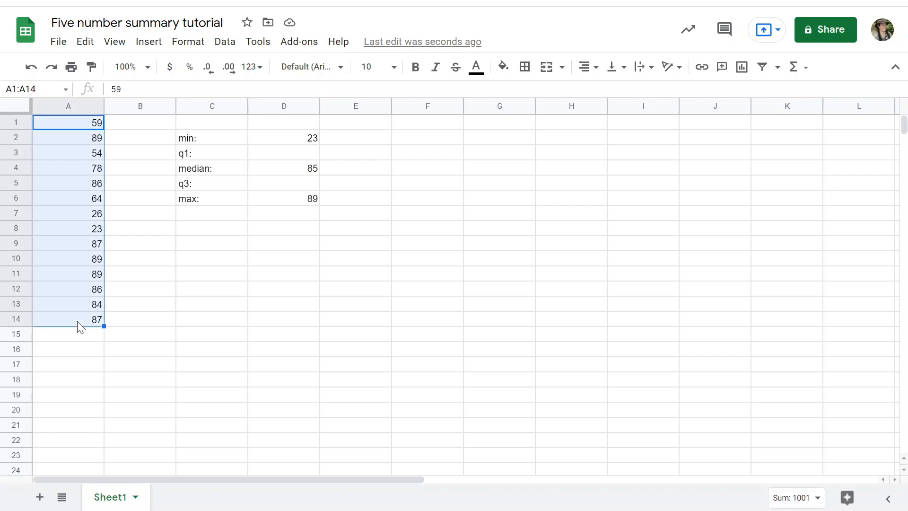
key(ctrl+c)
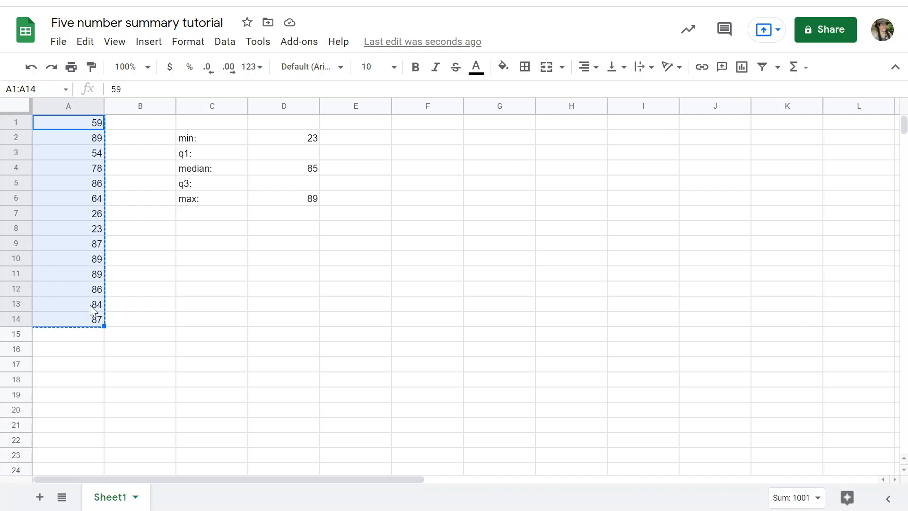
click(492, 125)
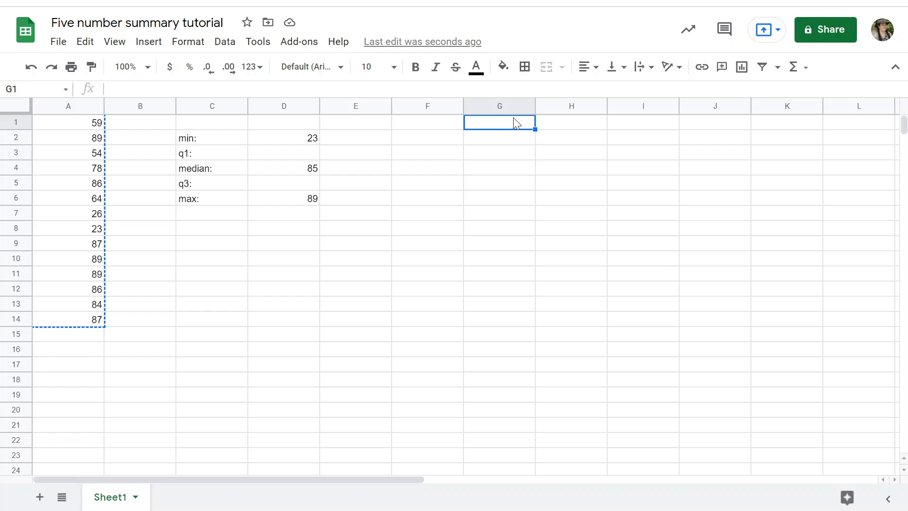
key(ctrl+v)
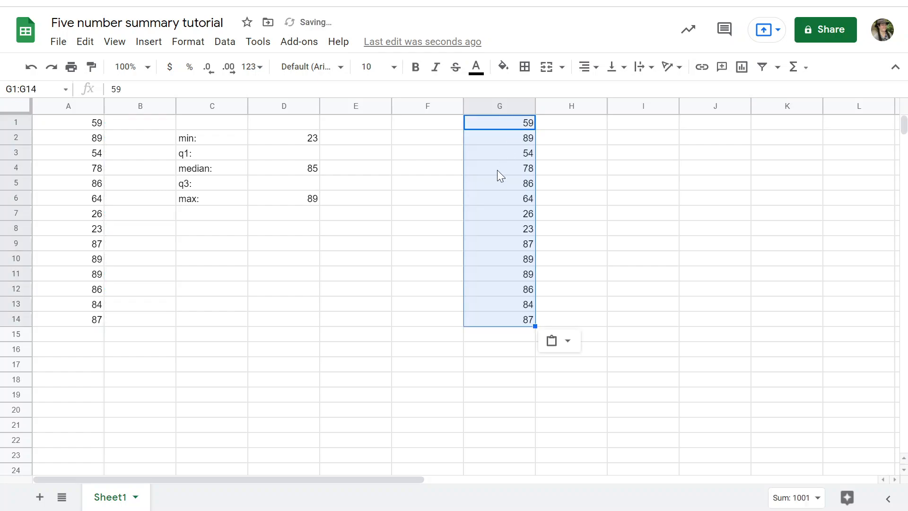
click(600, 177)
Sort only the copied data in column G in ascending order (A → Z)
click(500, 102)
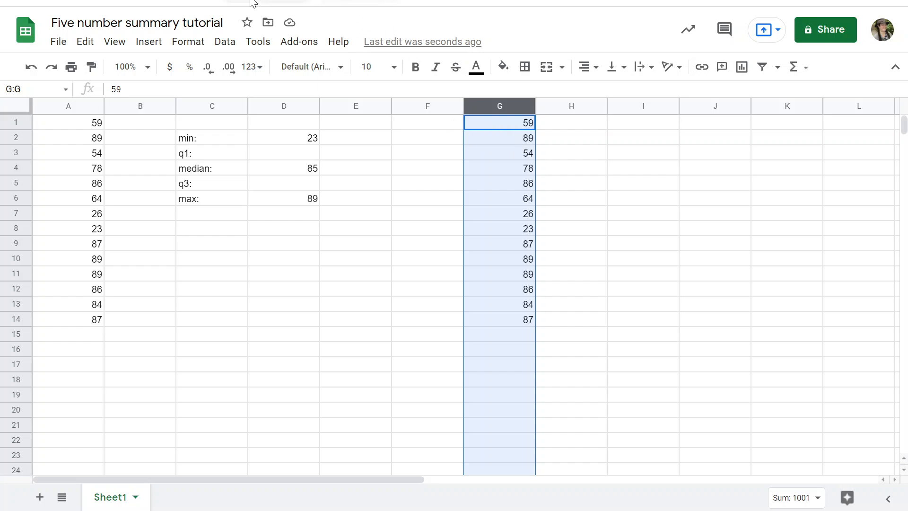
click(226, 45)
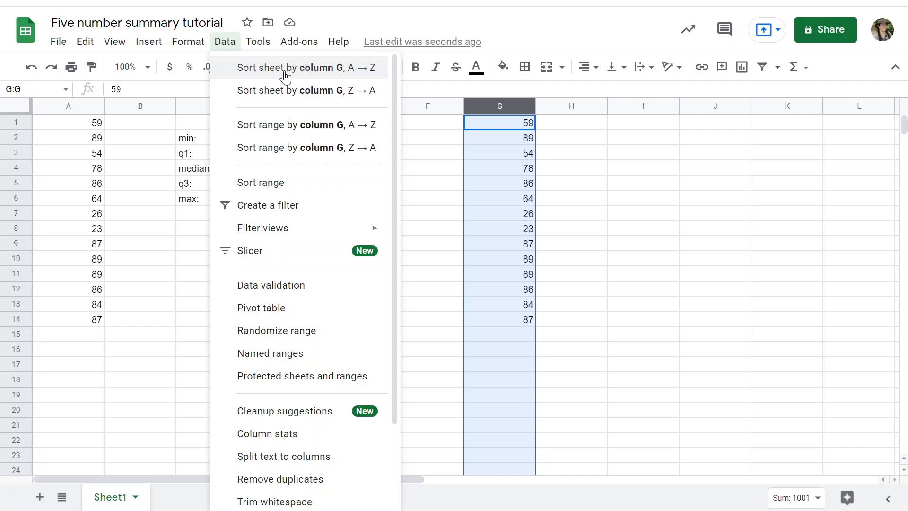
click(278, 126)
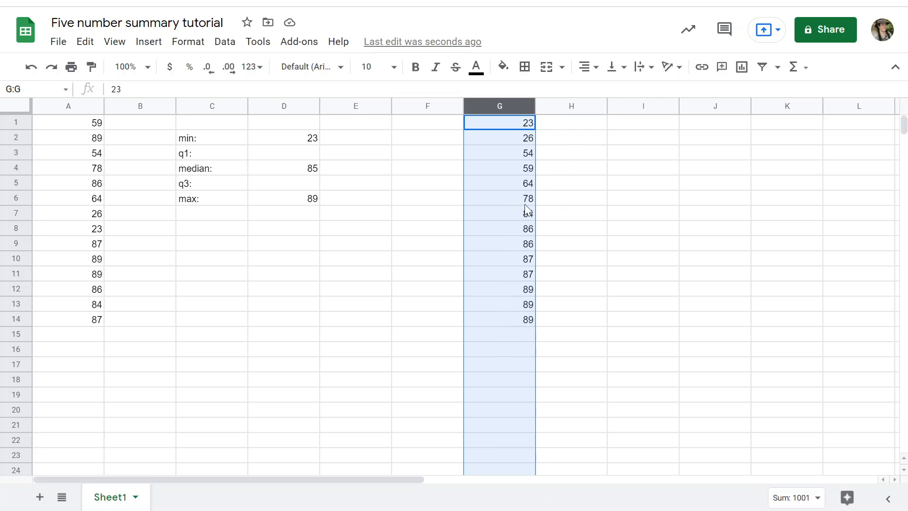
click(569, 145)
click(520, 122)
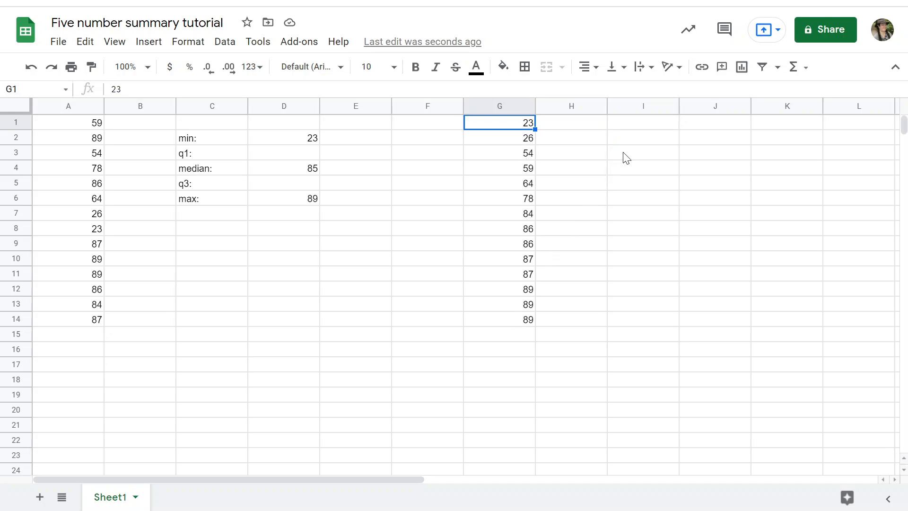
Enter the label "count (how many?)" in J1 and widen column J to fit it
click(638, 125)
click(704, 127)
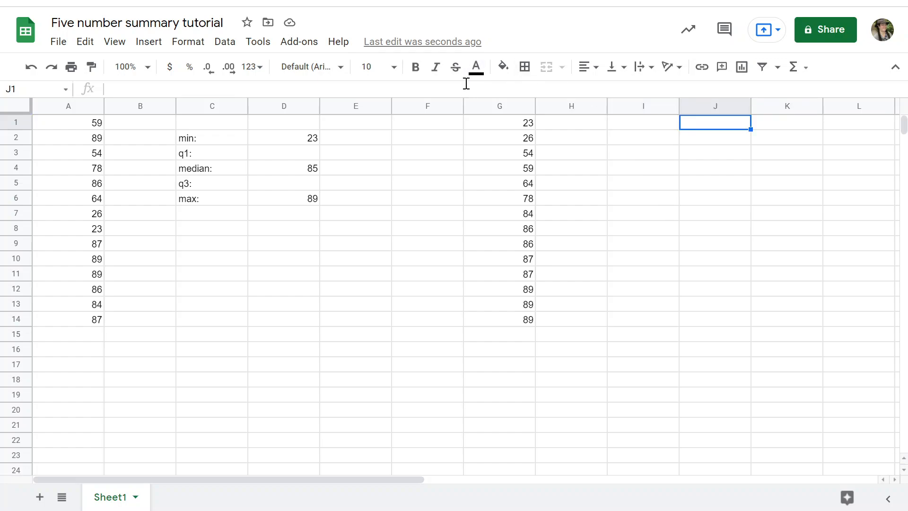
text(count)
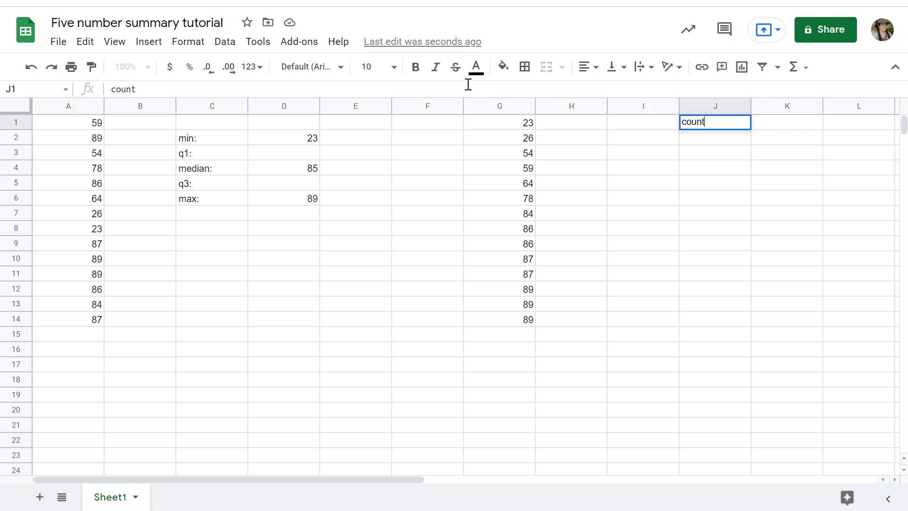
text( (how many?))
key(Return)
key(Up)
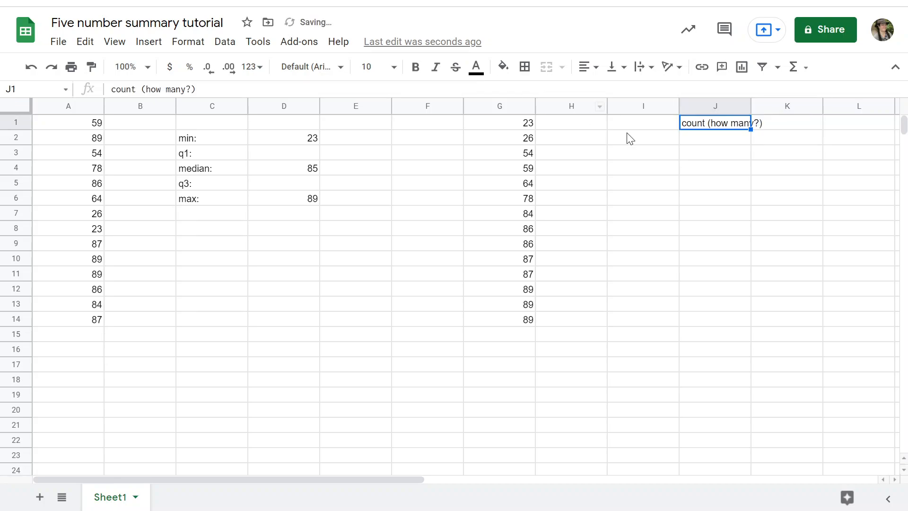
drag(754, 109, 766, 109)
Start a formula in K1, beside the count label, and insert the statistical COUNT function
click(786, 125)
text(=)
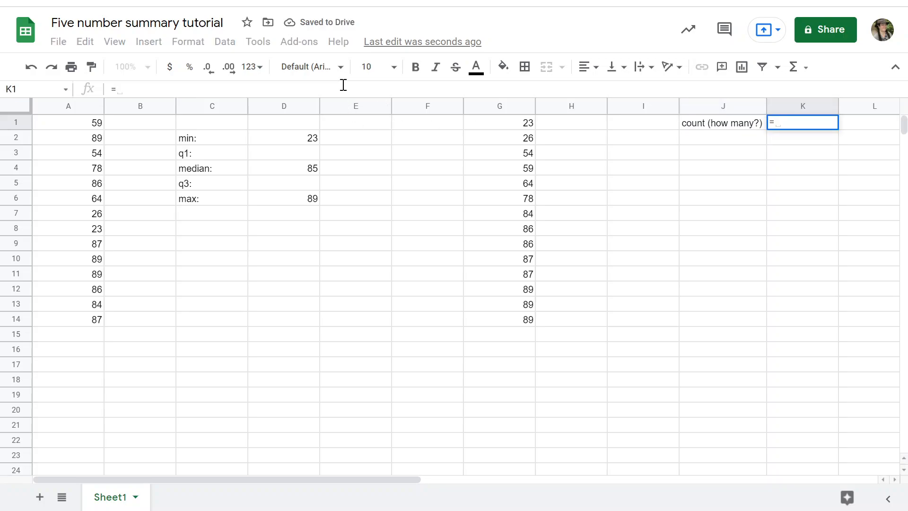
click(794, 71)
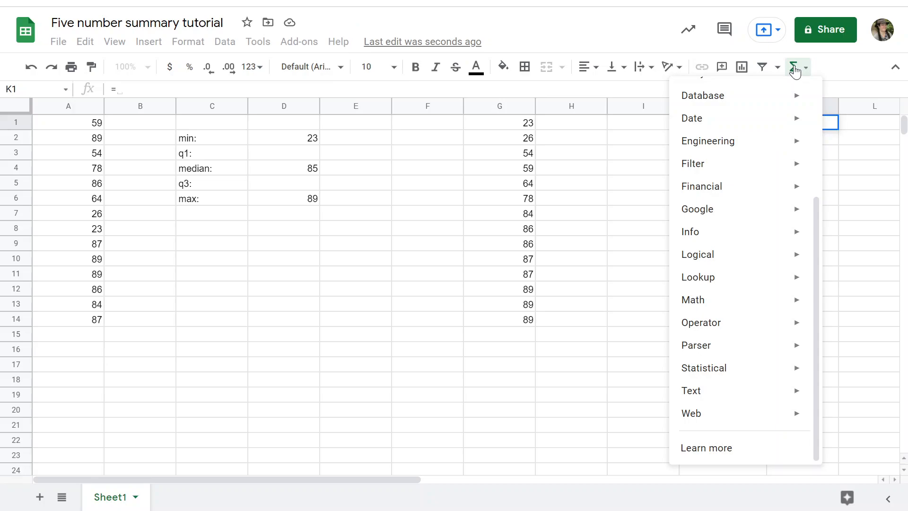
scroll(754, 227, up, 1)
scroll(754, 241, up, 2)
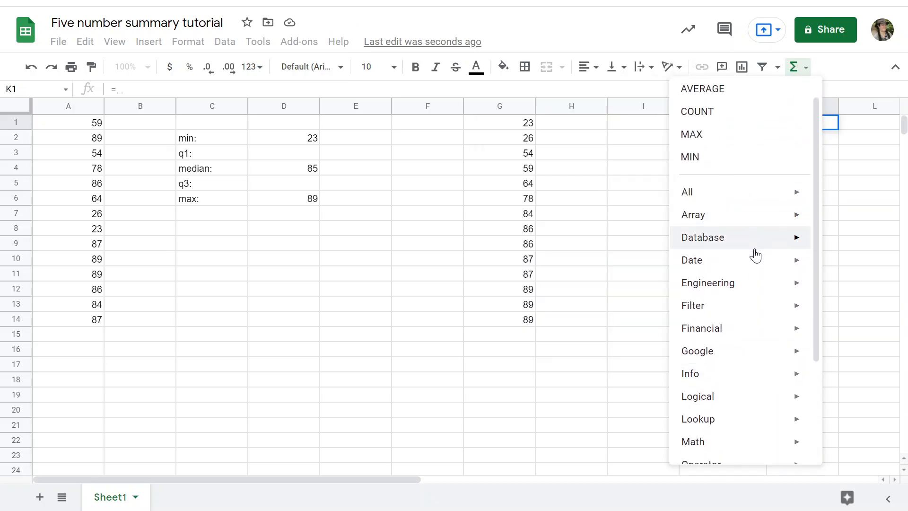
scroll(745, 317, down, 3)
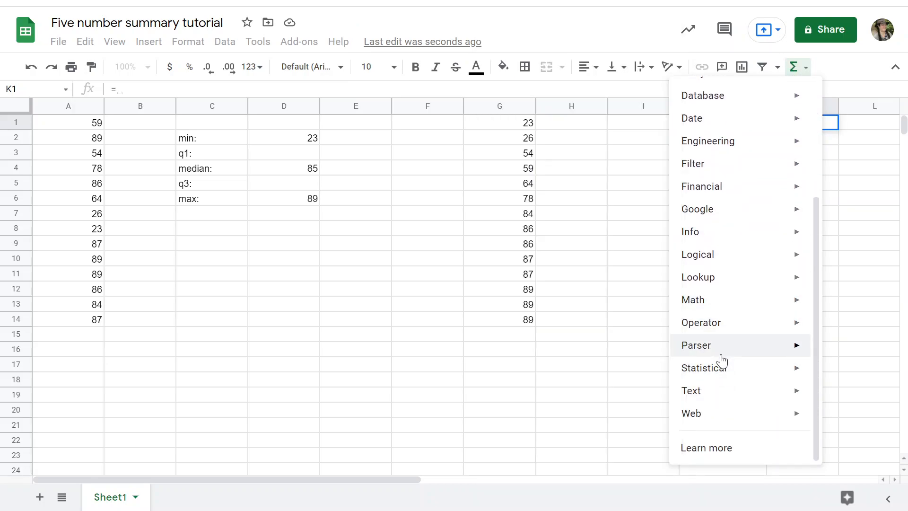
mouse_move(719, 367)
scroll(608, 297, up, 10)
scroll(608, 297, up, 6)
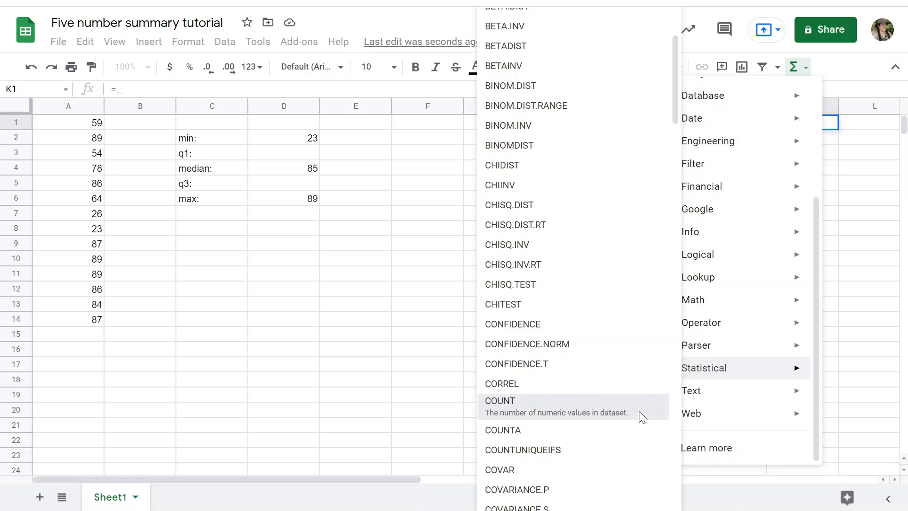
click(640, 417)
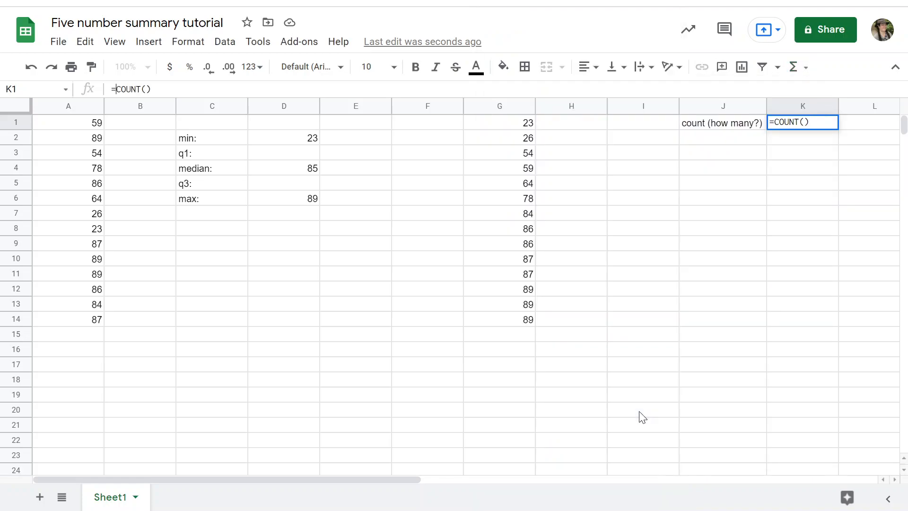
Try to add the range G1:G14 to the COUNT formula in K1 and commit it
click(526, 124)
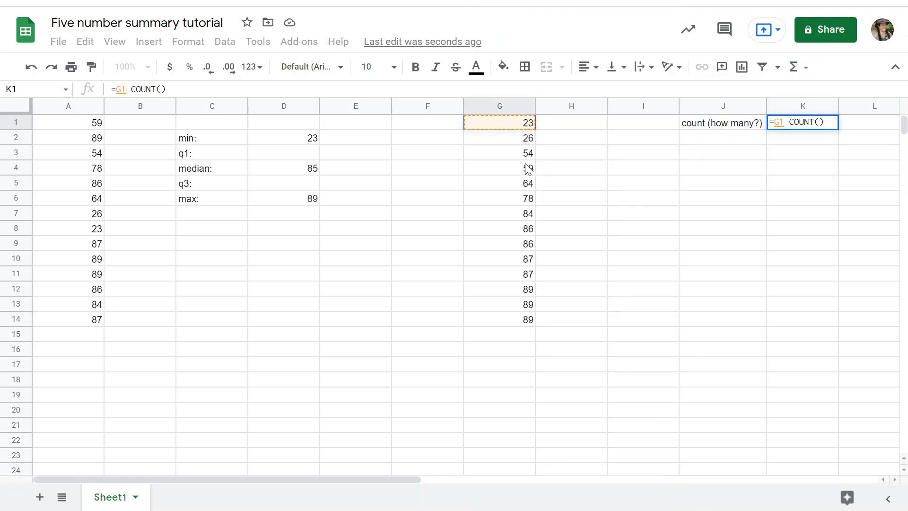
shift+click(526, 325)
key(Return)
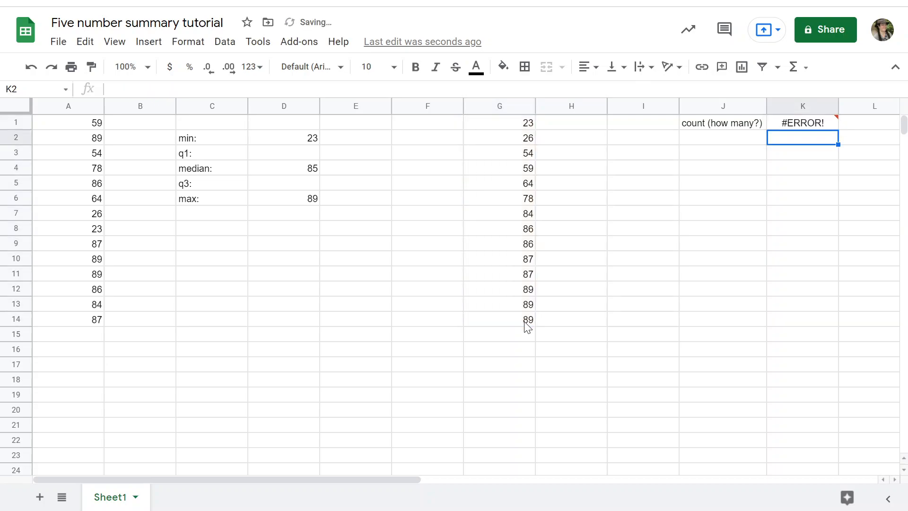
Remove the misplaced G1:G14 reference in front of COUNT in K1's formula
click(809, 123)
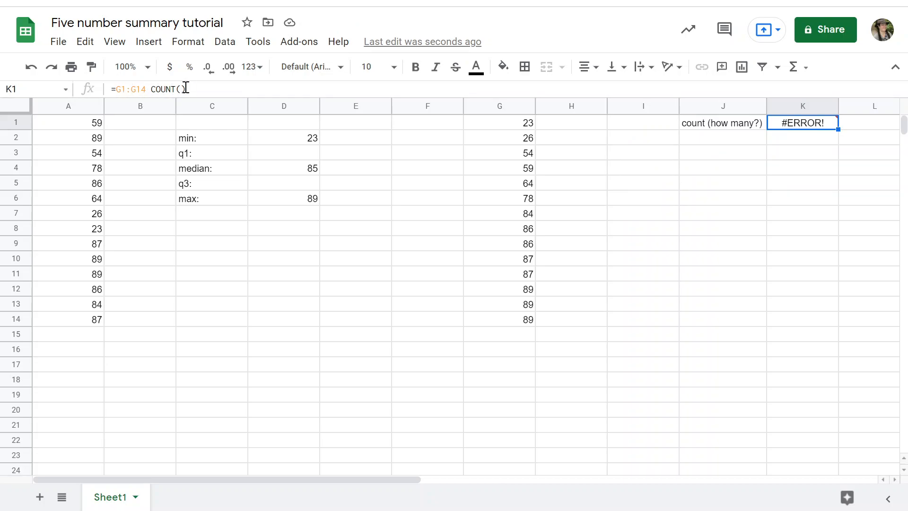
click(148, 89)
drag(148, 89, 116, 89)
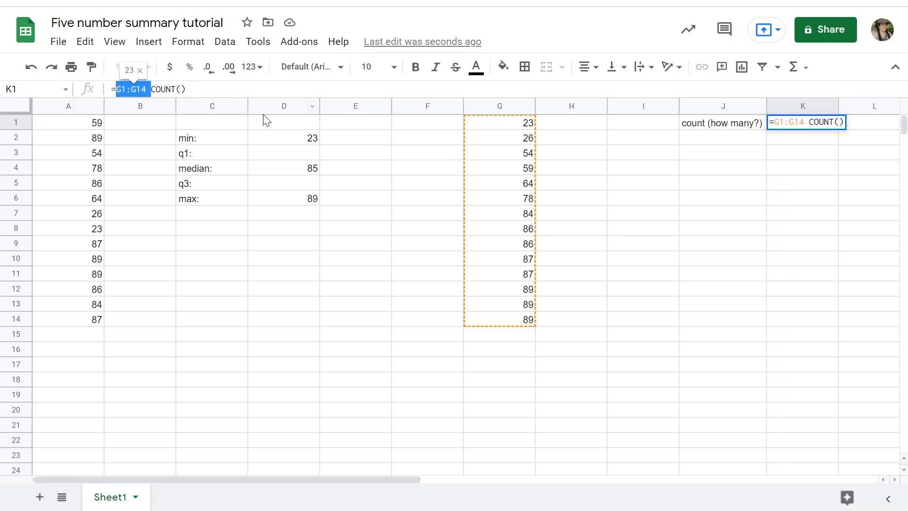
key(BackSpace)
Complete the COUNT formula in K1 with the sorted range G1:G14 as its argument
key(Right)
key(Right)
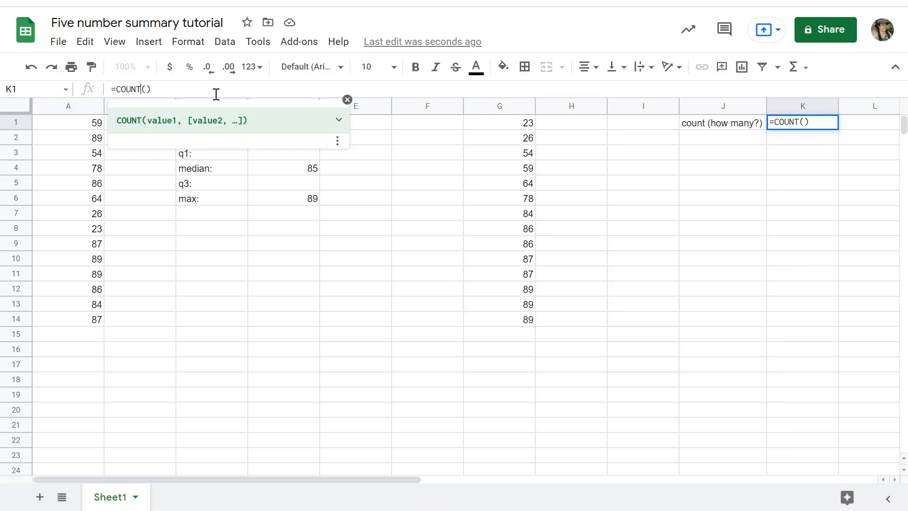
key(Right)
key(Right)
key(Right)
key(Right)
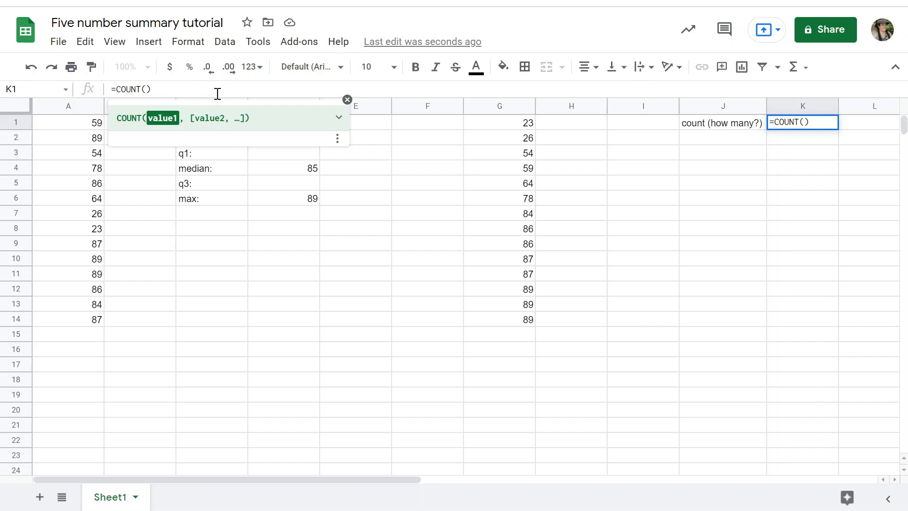
click(488, 126)
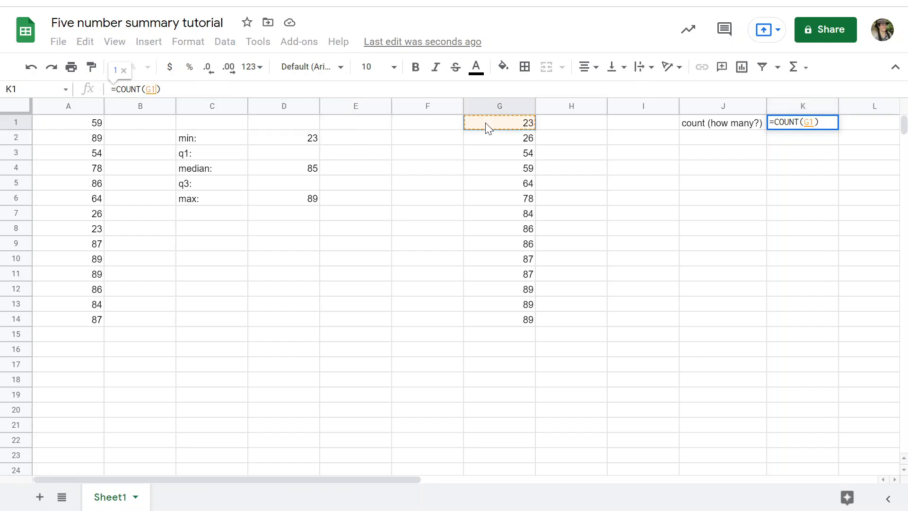
shift+click(513, 323)
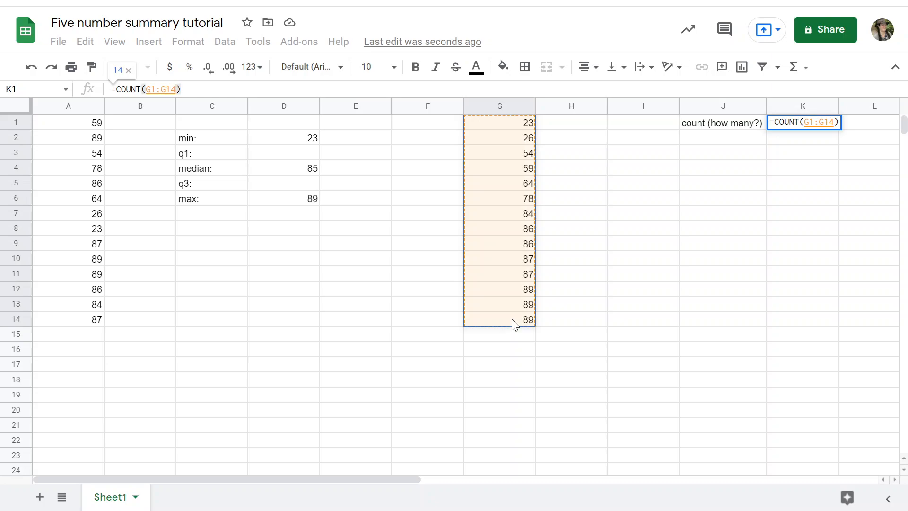
key(Return)
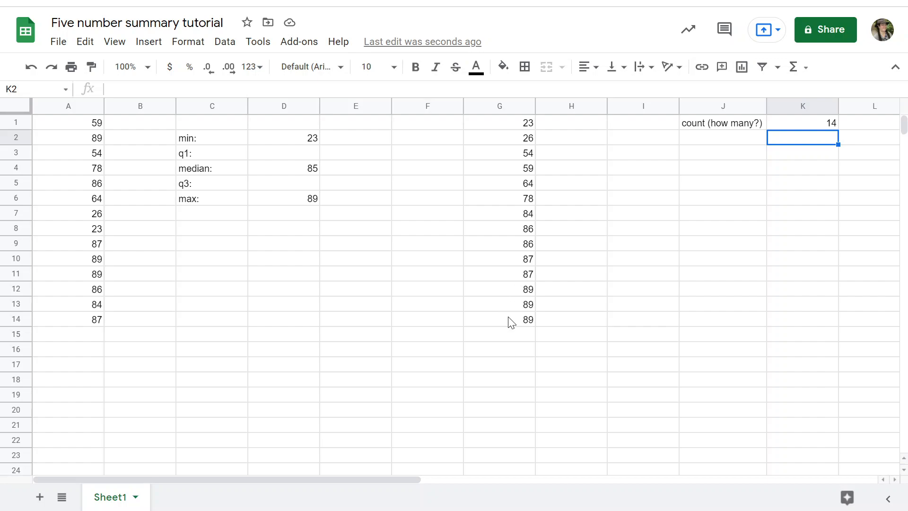
click(508, 319)
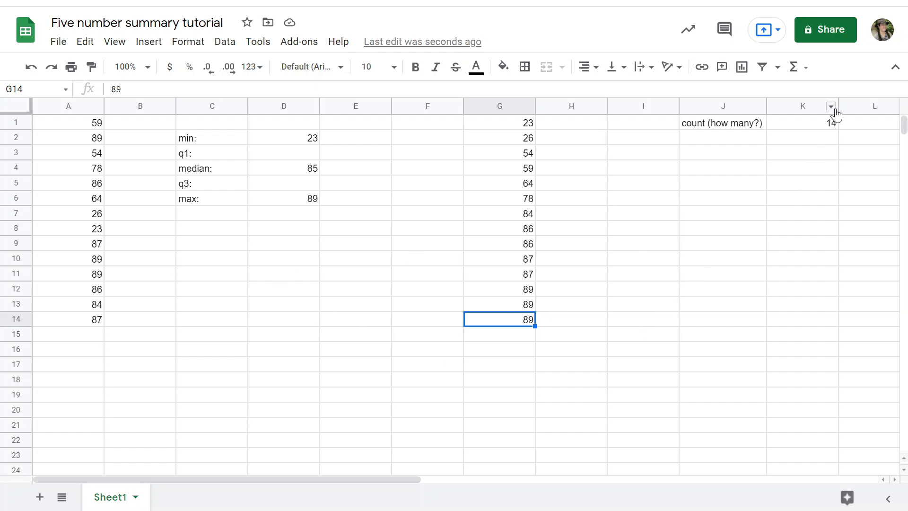
Enter the formula =K1/2 in K2 to halve the count of values
click(814, 139)
click(234, 87)
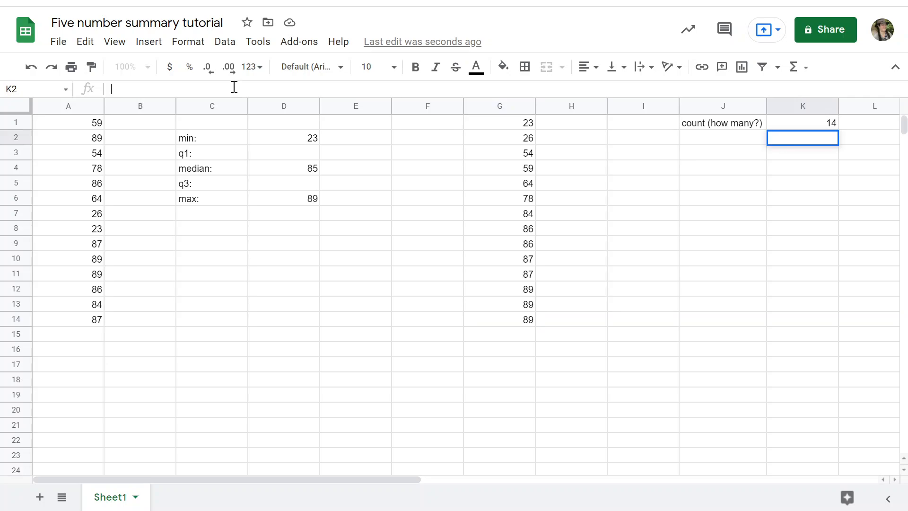
text(=)
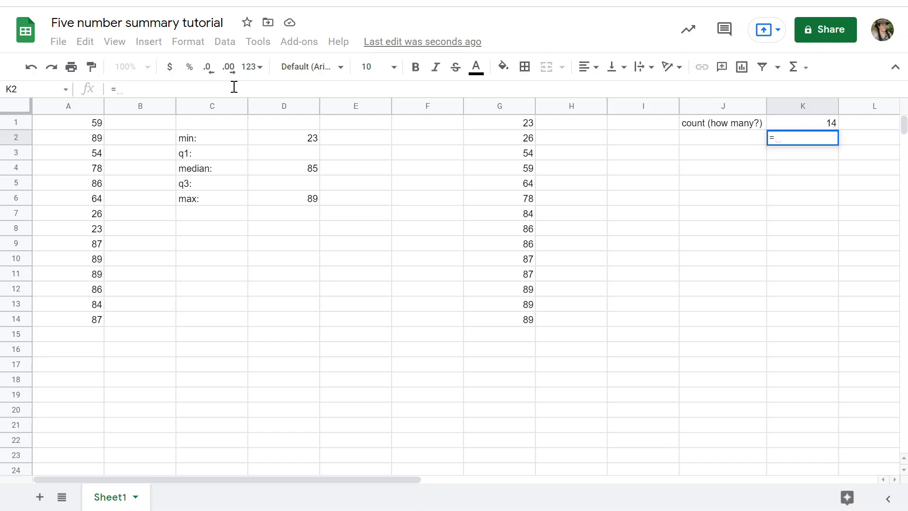
click(818, 127)
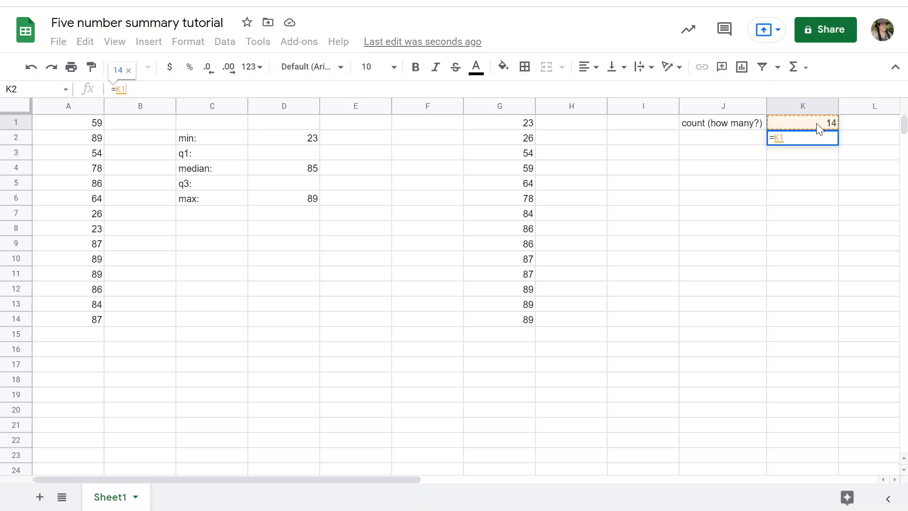
text(/)
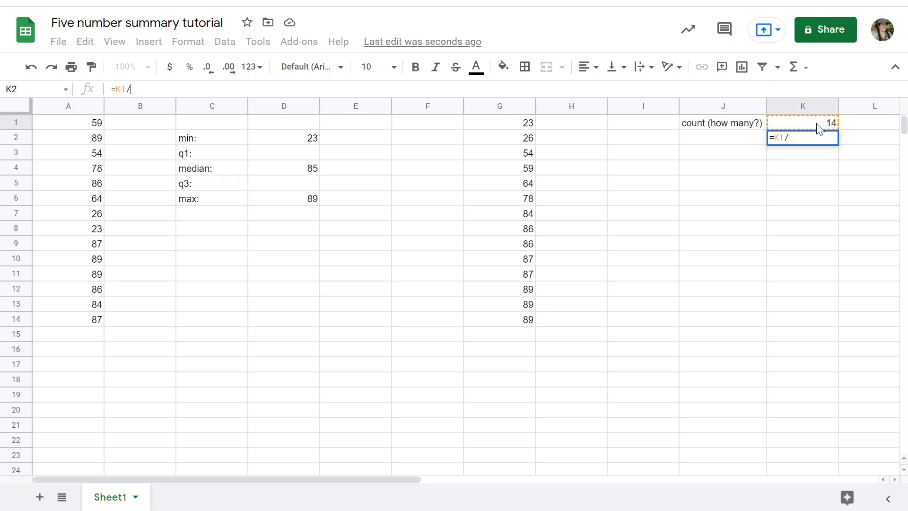
text(2)
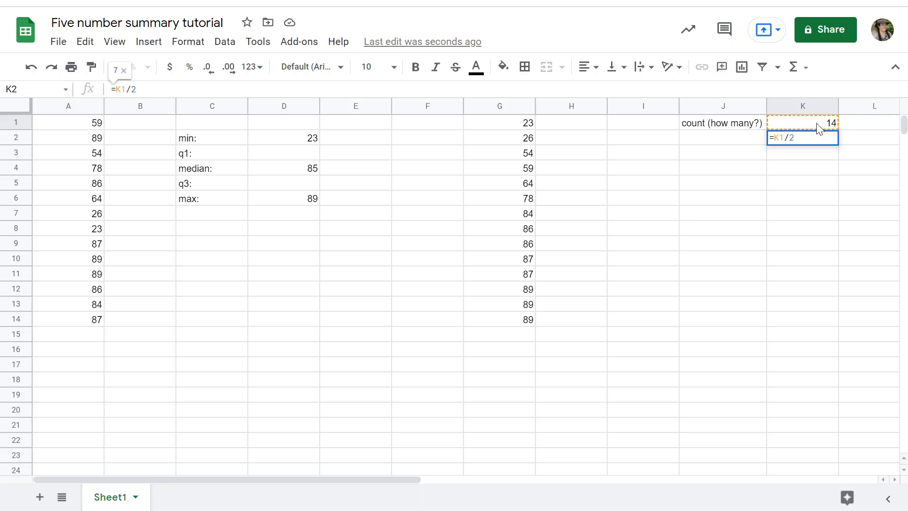
key(Return)
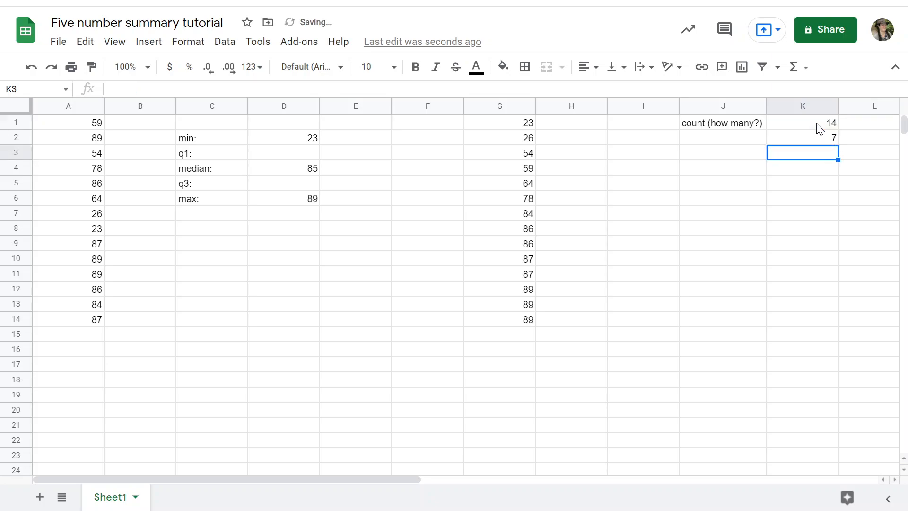
key(Up)
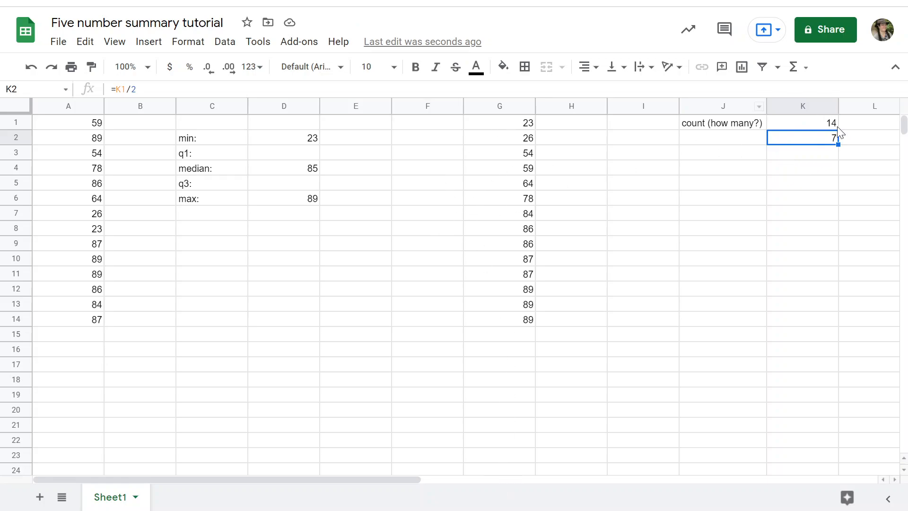
Check the first seven sorted values in G1:G7 and label their end "first half" in H7
click(566, 127)
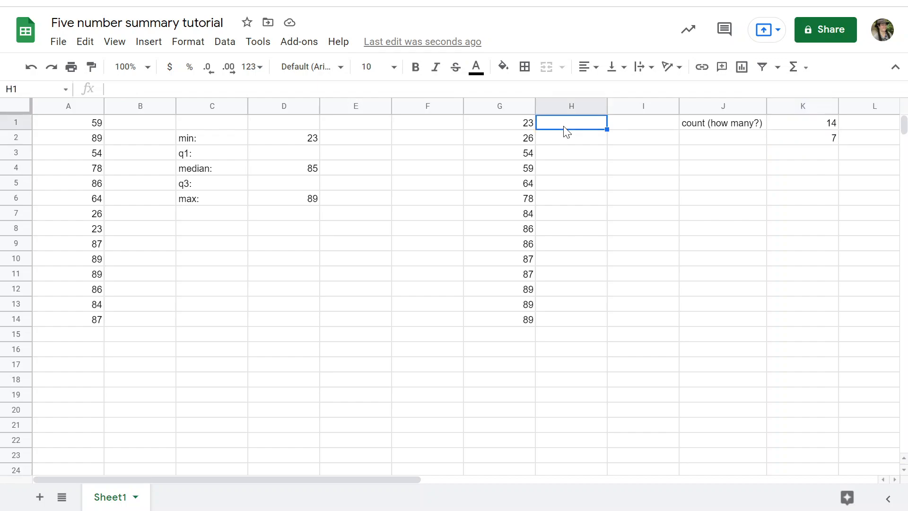
click(581, 204)
click(574, 215)
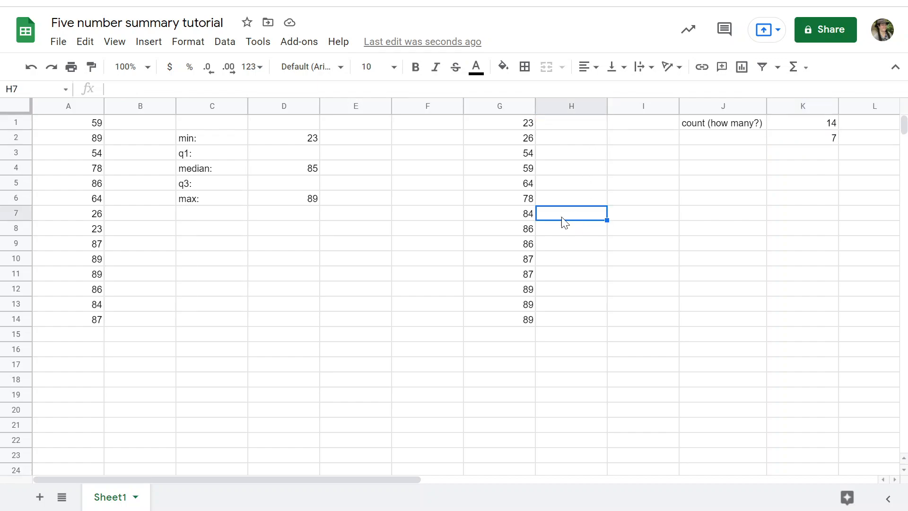
click(511, 218)
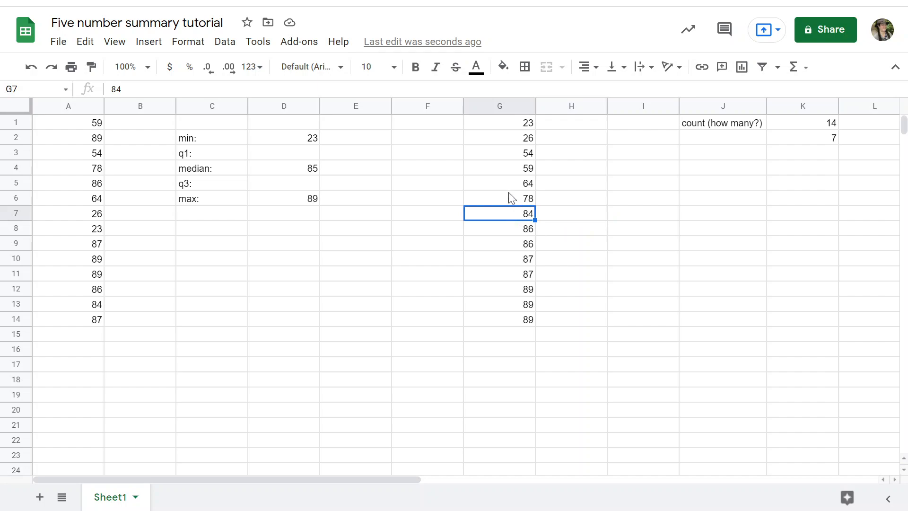
shift+click(500, 122)
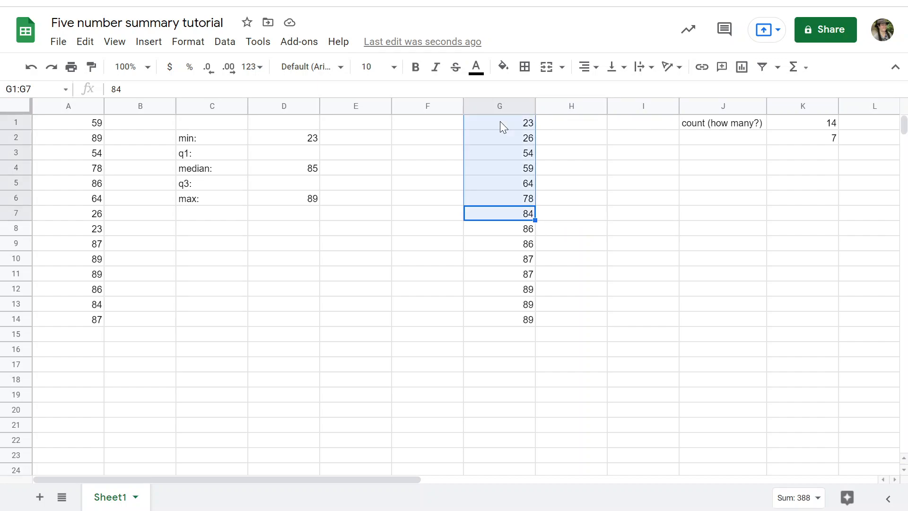
click(561, 215)
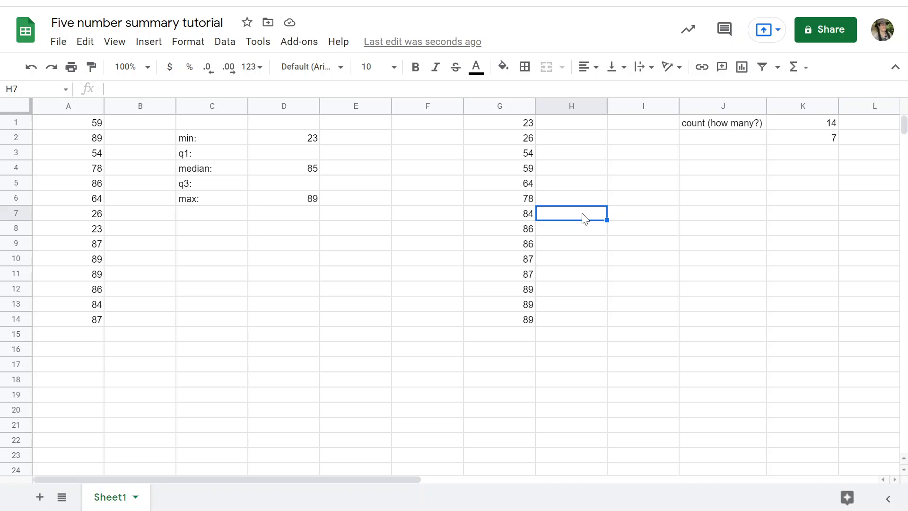
text(firs)
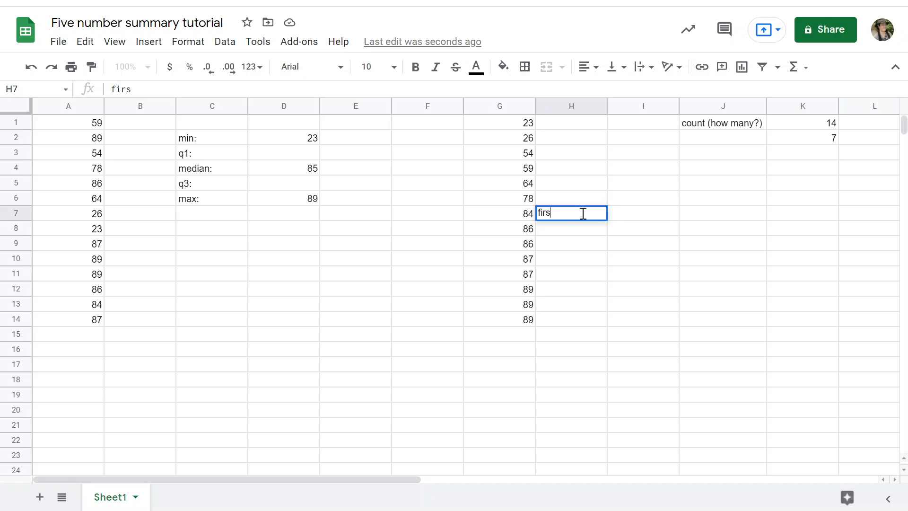
text(t half)
key(Return)
Label the start of the upper group of sorted values "second half" in H8
text(se)
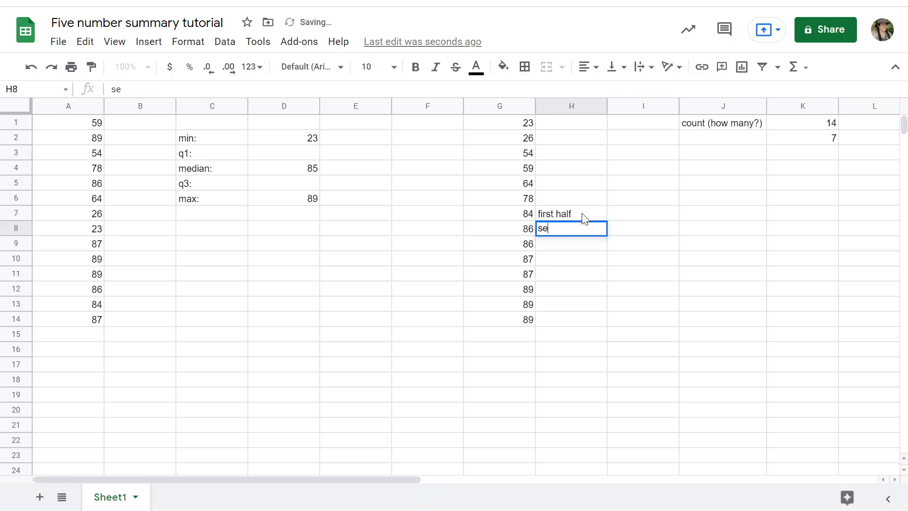
text(cond half)
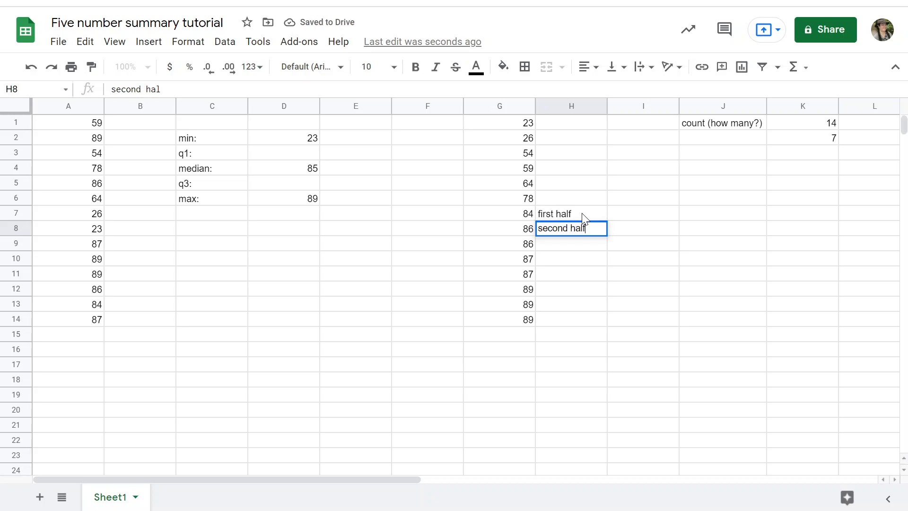
key(Return)
key(Up)
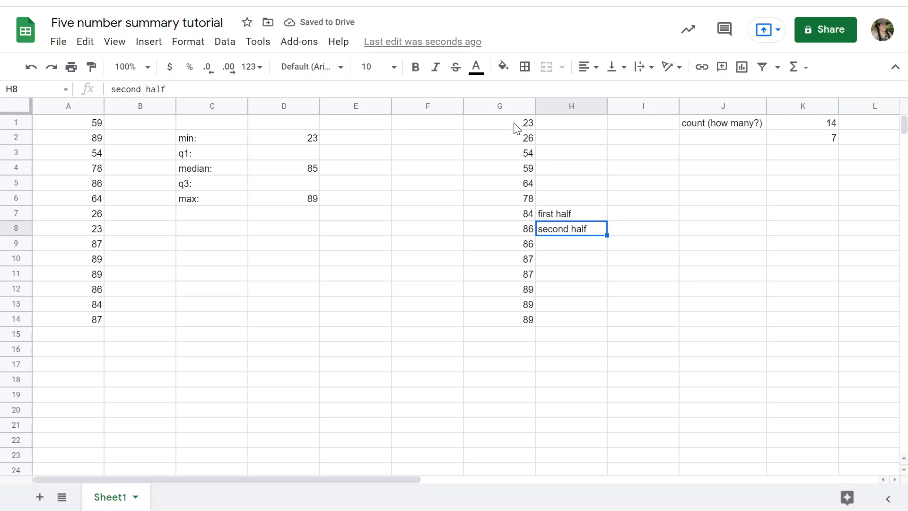
Calculate q1 in D3 as the median of the first half with =MEDIAN(G1:G7)
click(296, 156)
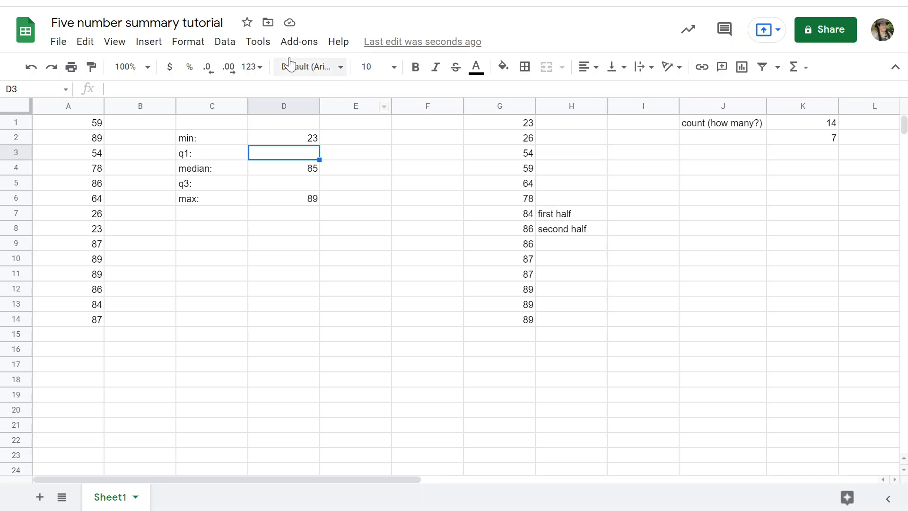
click(209, 91)
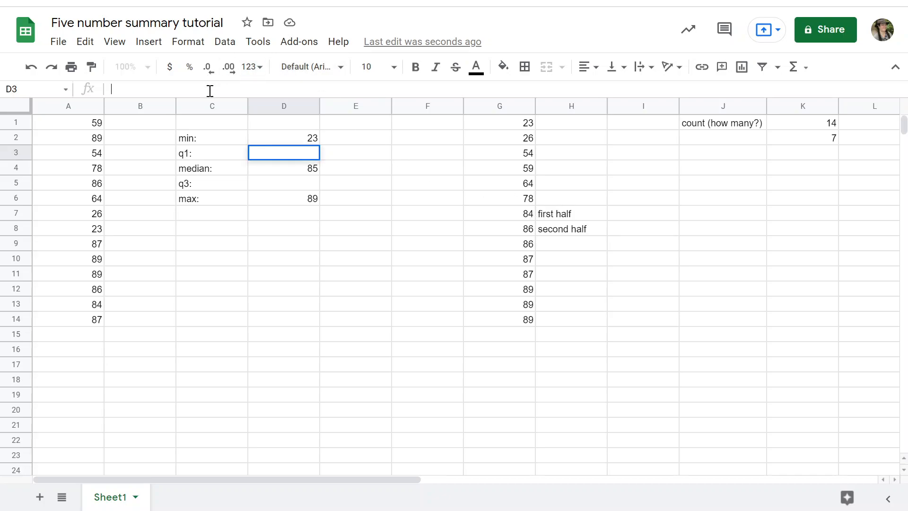
text(=)
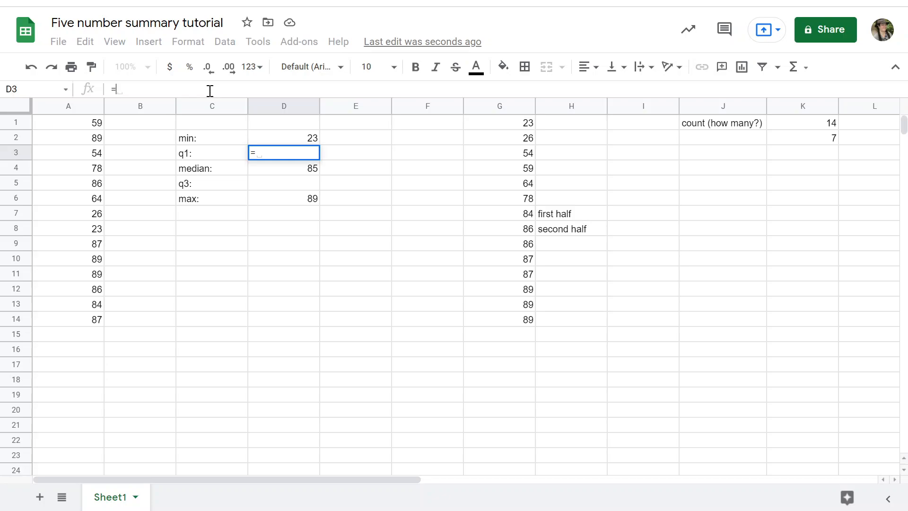
text(me)
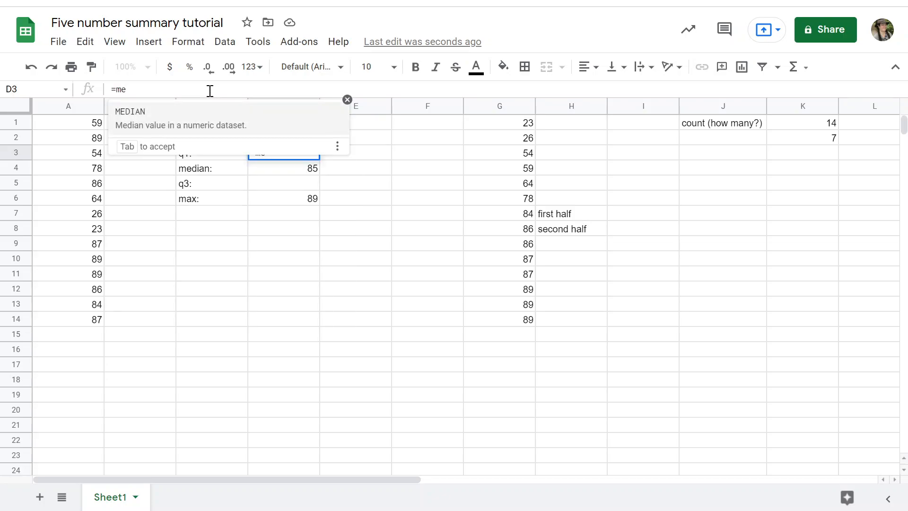
click(155, 127)
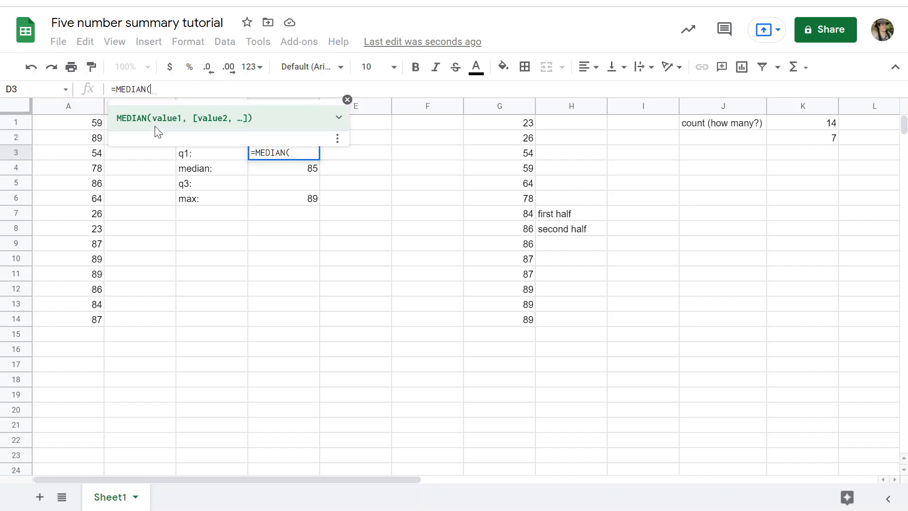
click(508, 126)
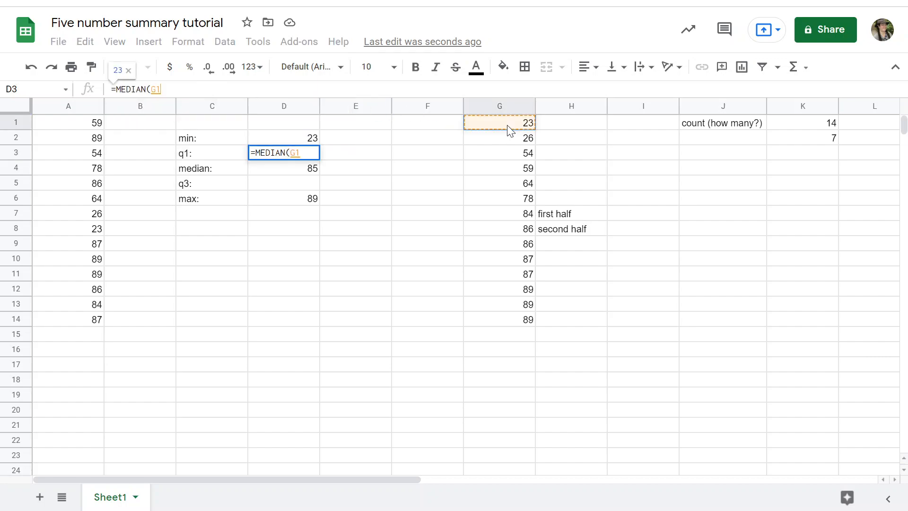
shift+click(520, 219)
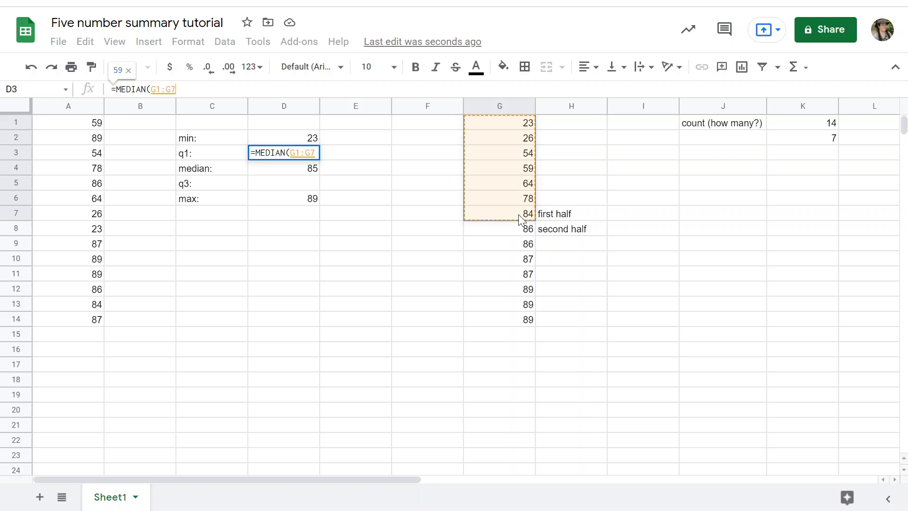
text())
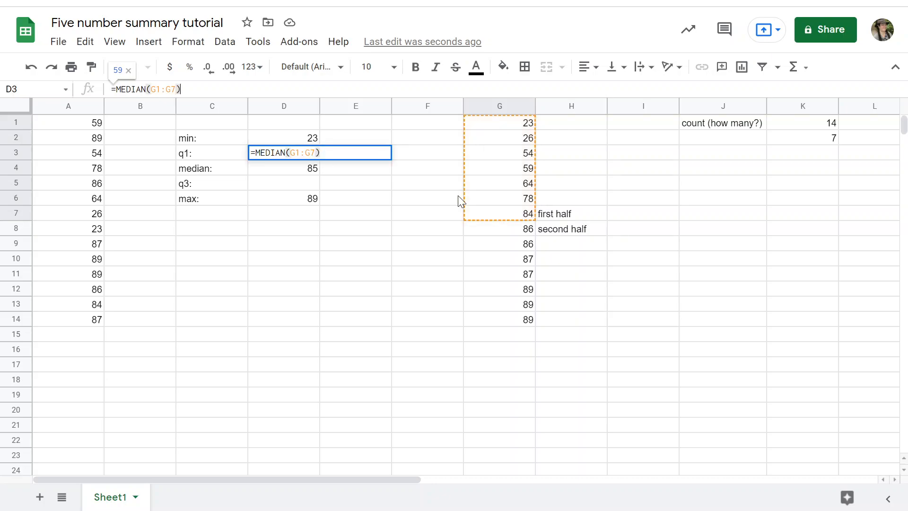
key(Return)
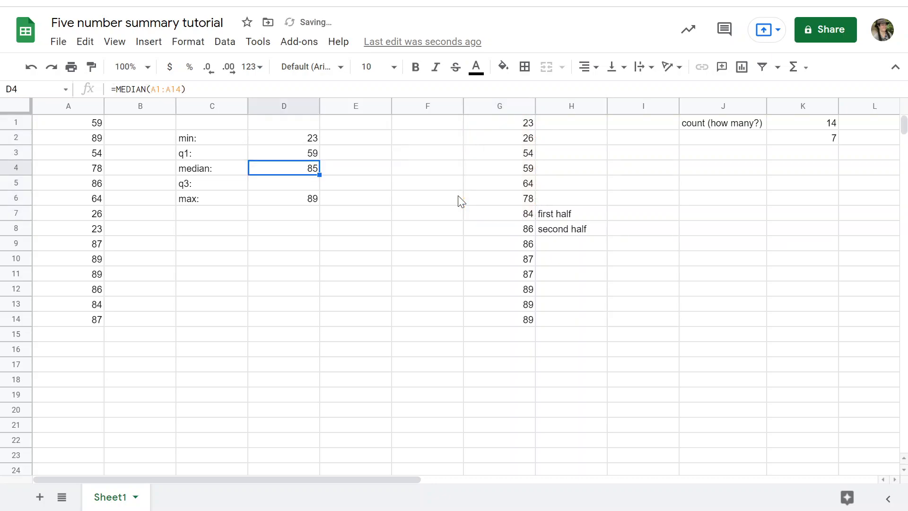
Calculate q3 in D5 as the median of the second half, using MEDIAN on G8:G14
click(265, 186)
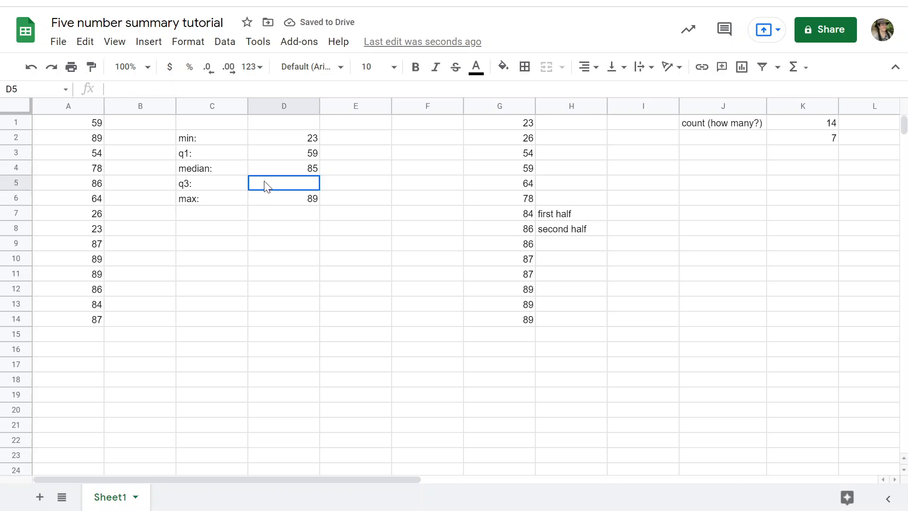
click(186, 89)
text(=me)
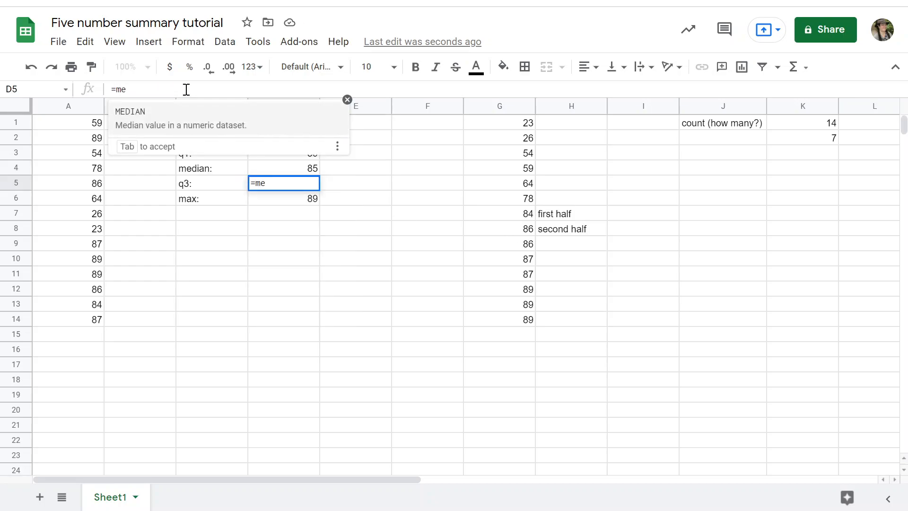
click(185, 124)
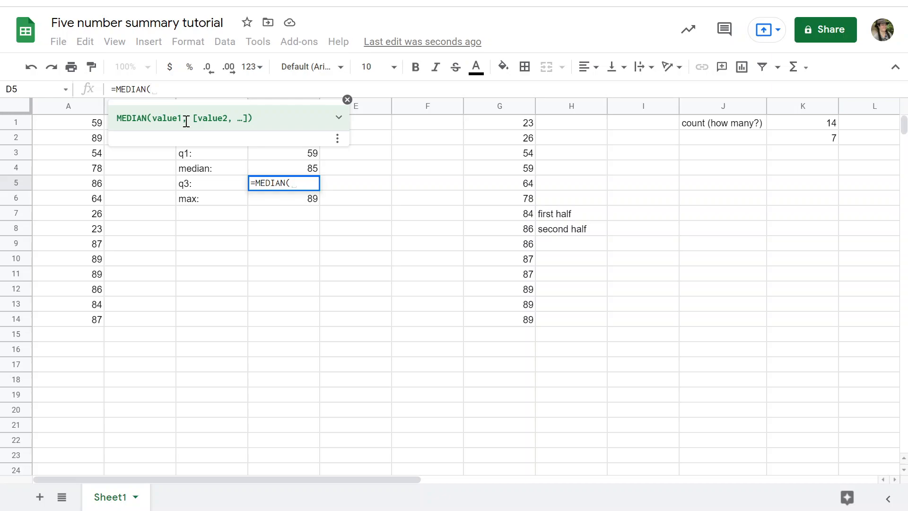
click(525, 231)
shift+click(529, 318)
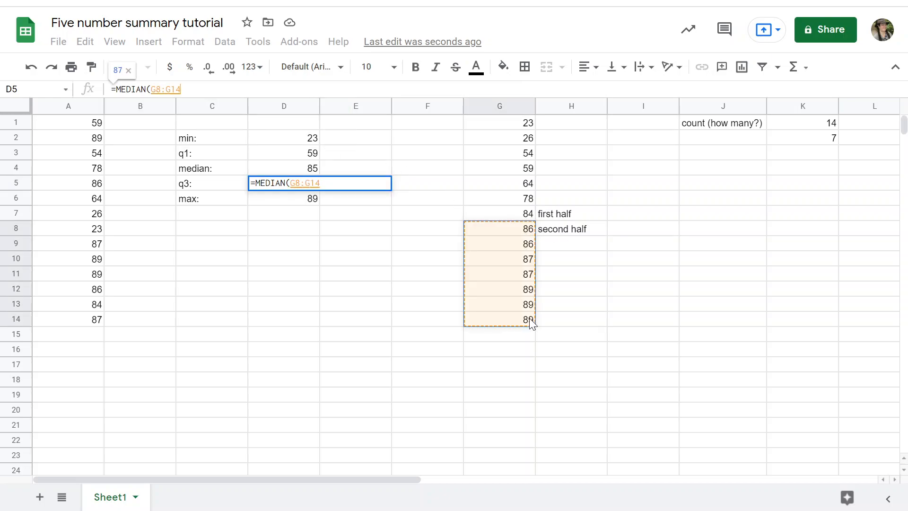
key(Return)
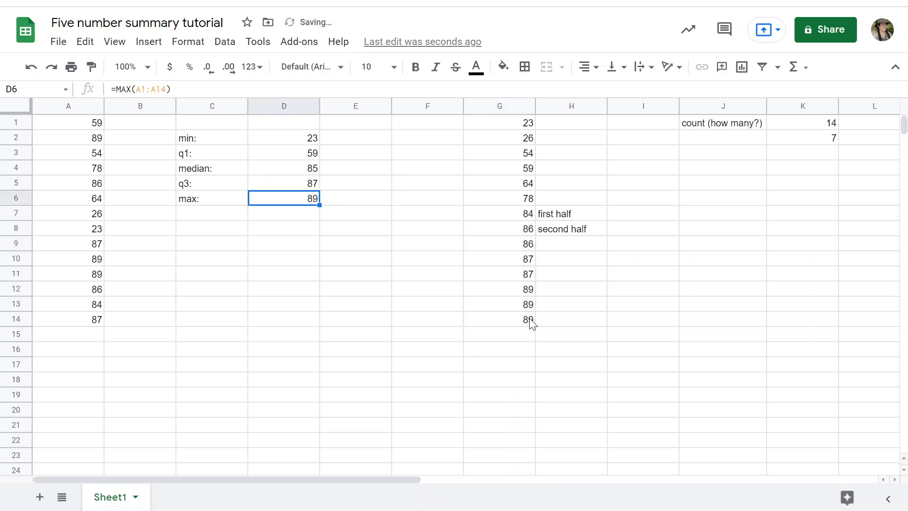
Select the five number summary block C2:D6 to review its labels and values
click(403, 242)
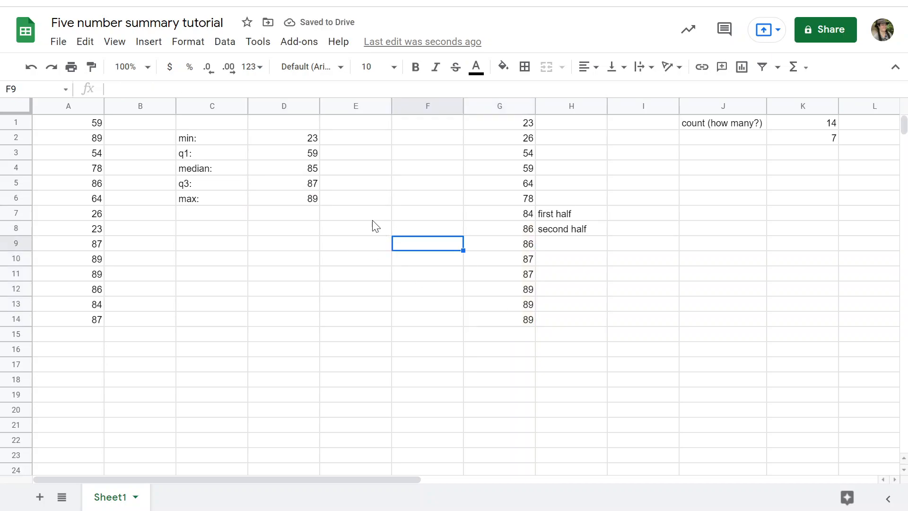
click(186, 143)
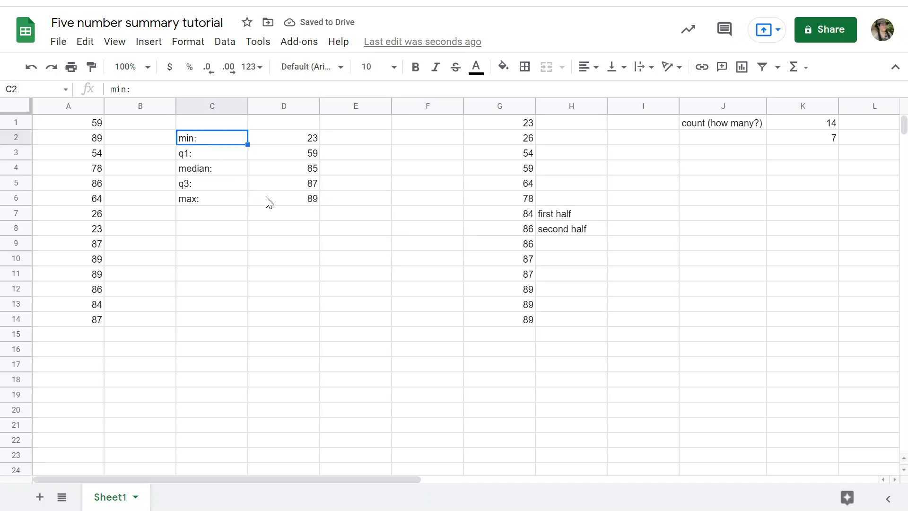
shift+click(278, 204)
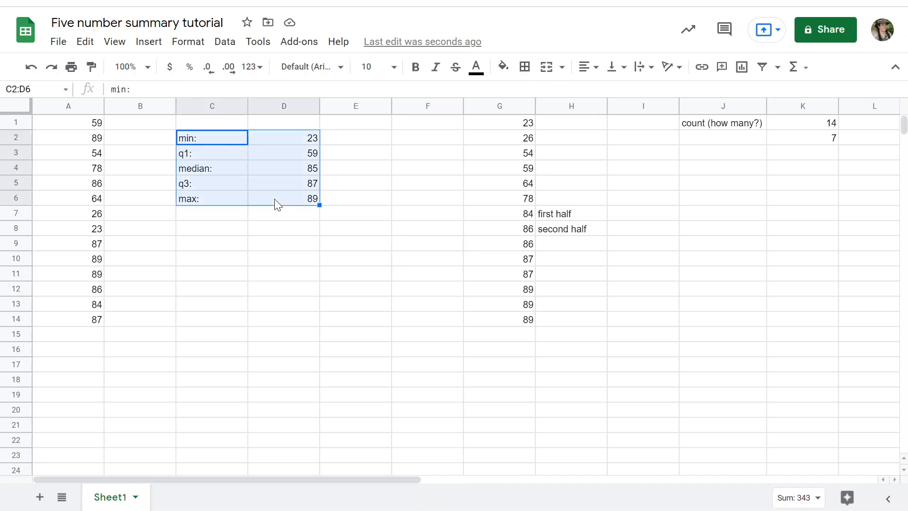